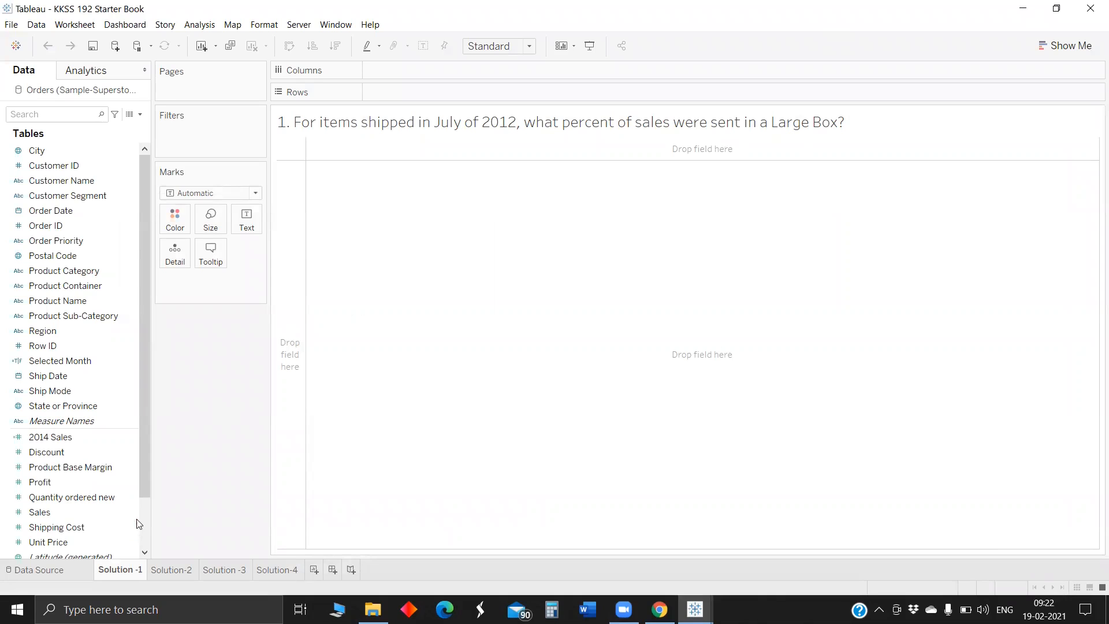
Look through the questions on the Solution-2 and Solution-3 sheets, and return to the Solution-1 sheet
{"action": "left_click", "coordinate": [171, 571]}
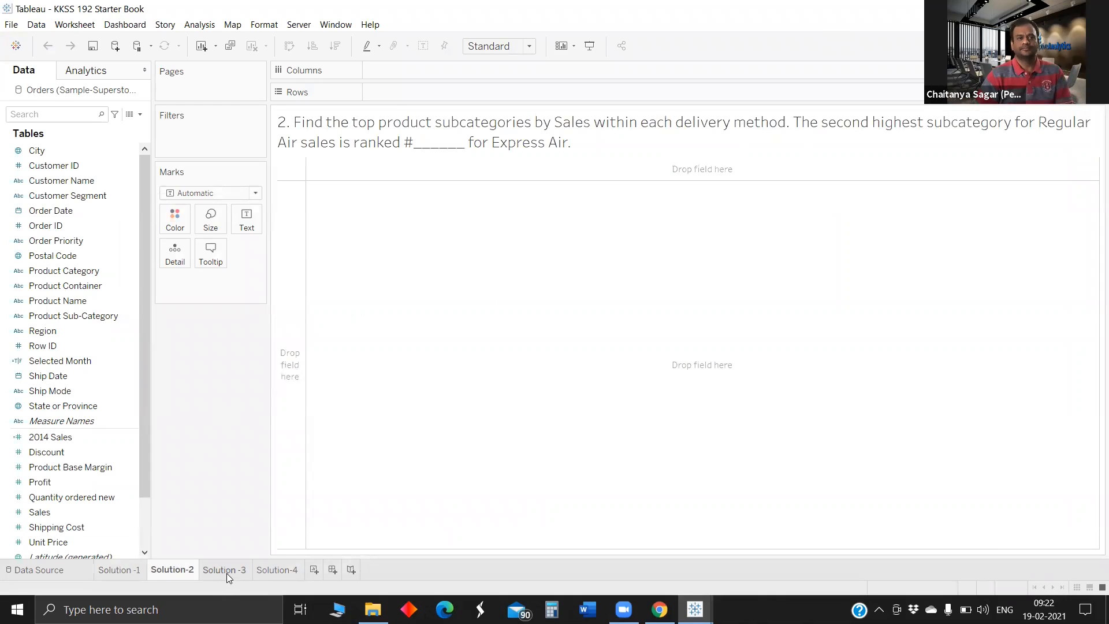
{"action": "mouse_move", "coordinate": [227, 573]}
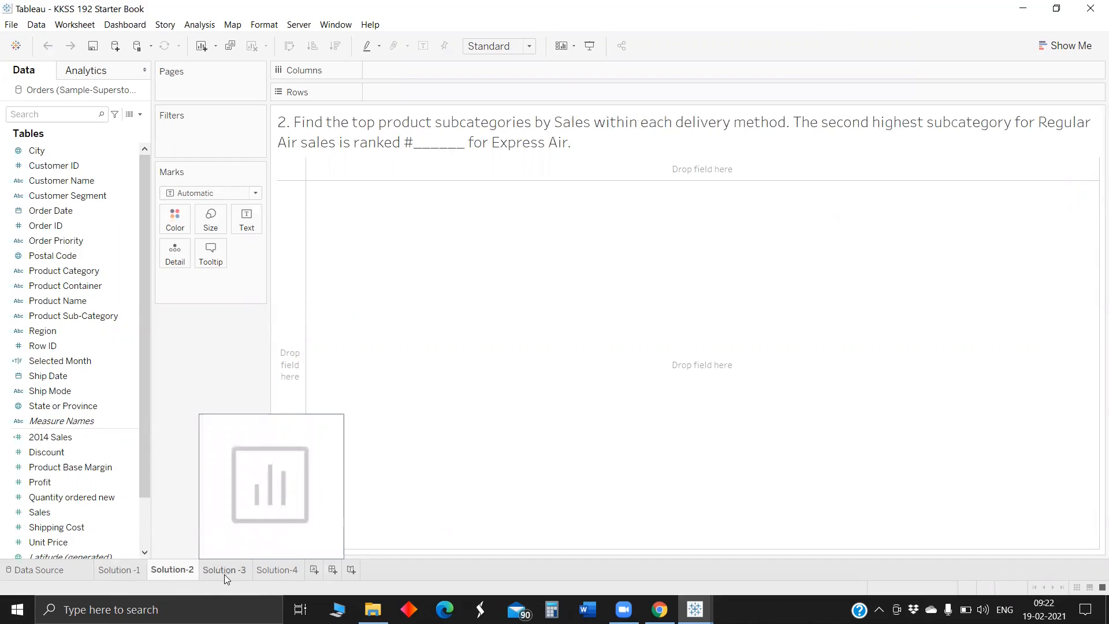
{"action": "left_click", "coordinate": [238, 568]}
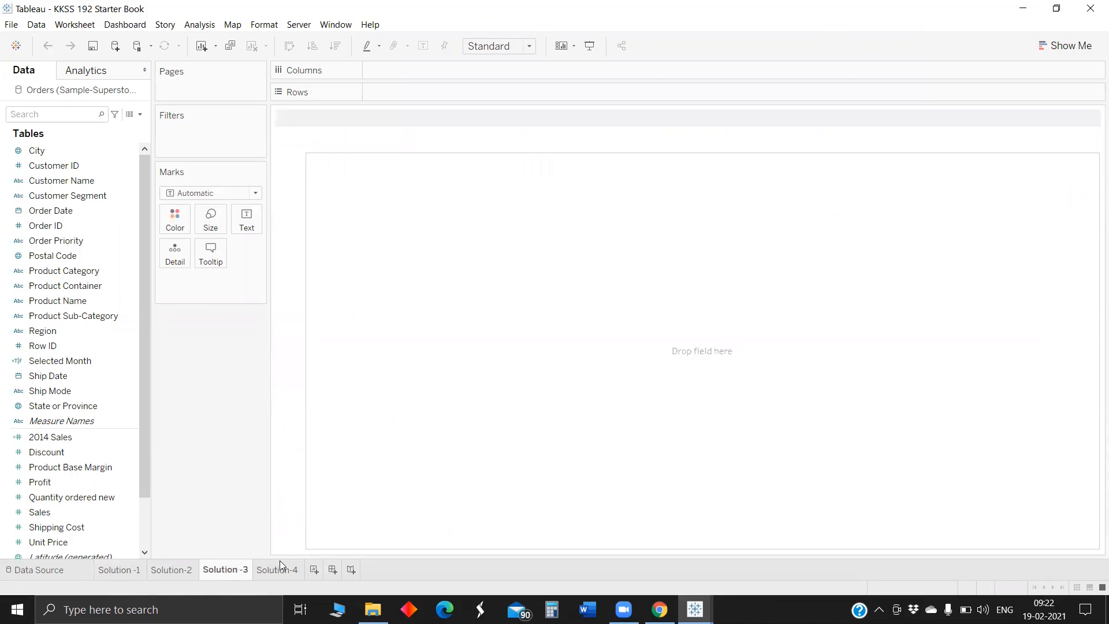
{"action": "mouse_move", "coordinate": [172, 574]}
{"action": "left_click", "coordinate": [131, 570]}
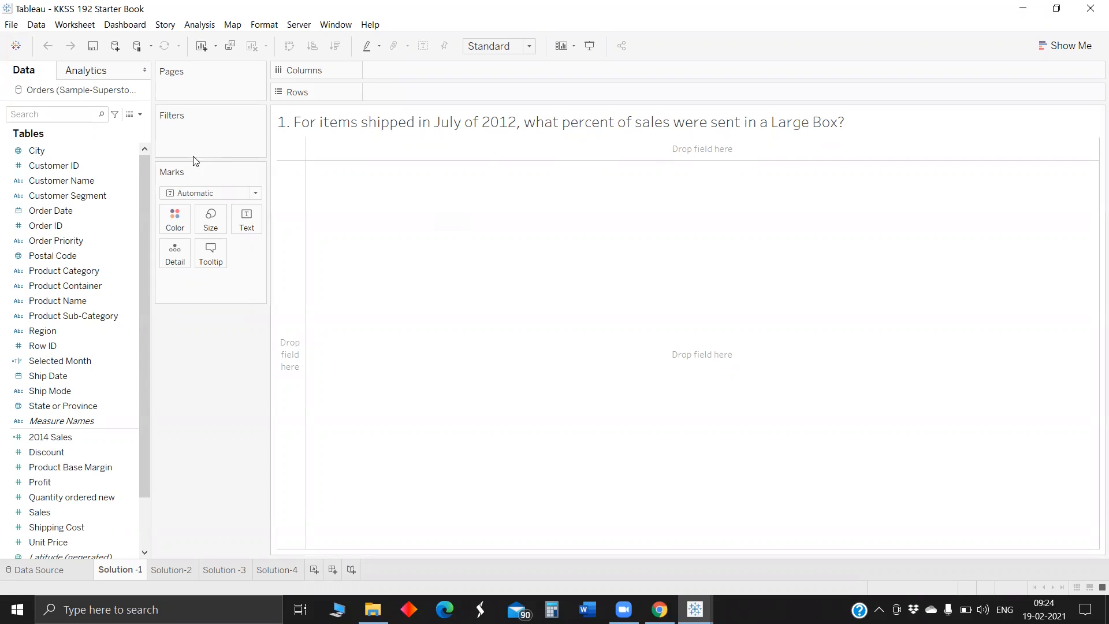
View the Orders source data full-screen and sort it by Product Container both ways to examine the container types
{"action": "left_click", "coordinate": [133, 115]}
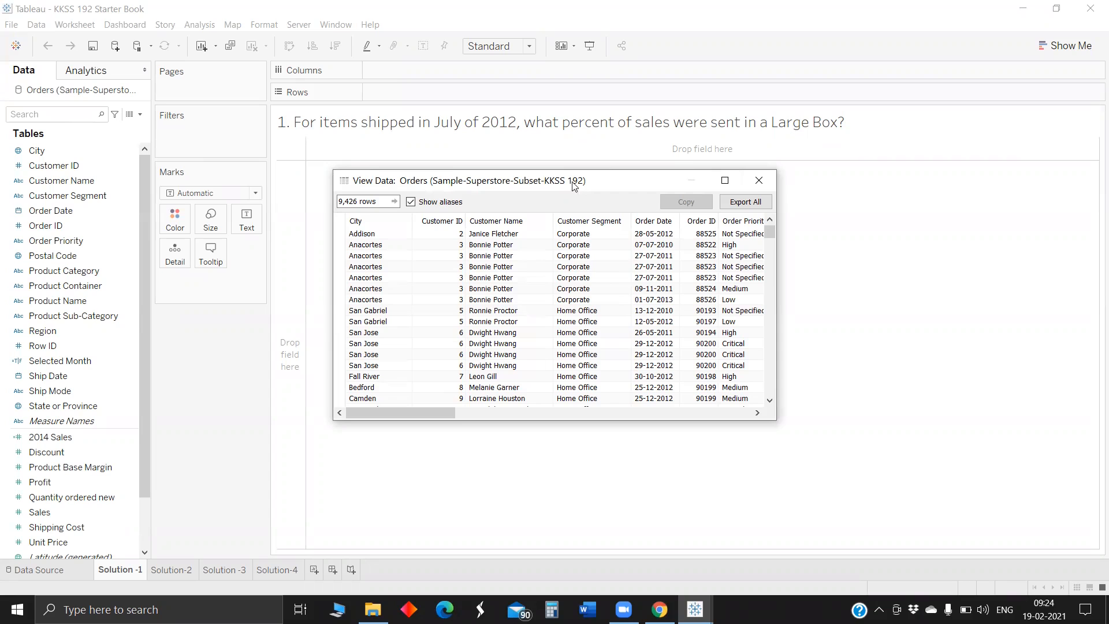
{"action": "left_click", "coordinate": [723, 181]}
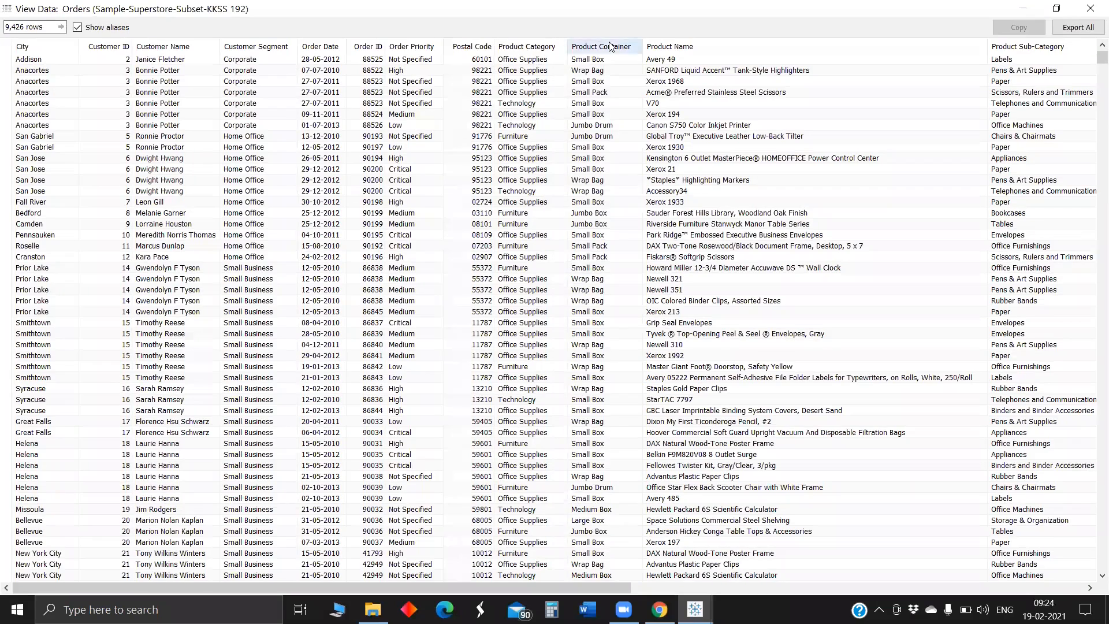
{"action": "left_click", "coordinate": [611, 46]}
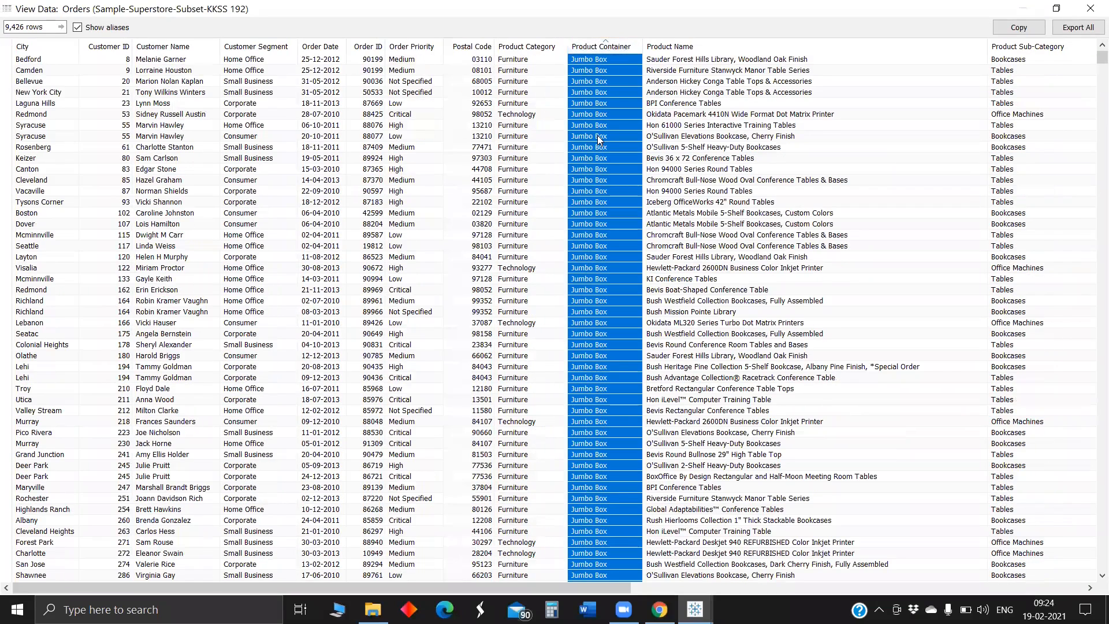
{"action": "left_click", "coordinate": [600, 139]}
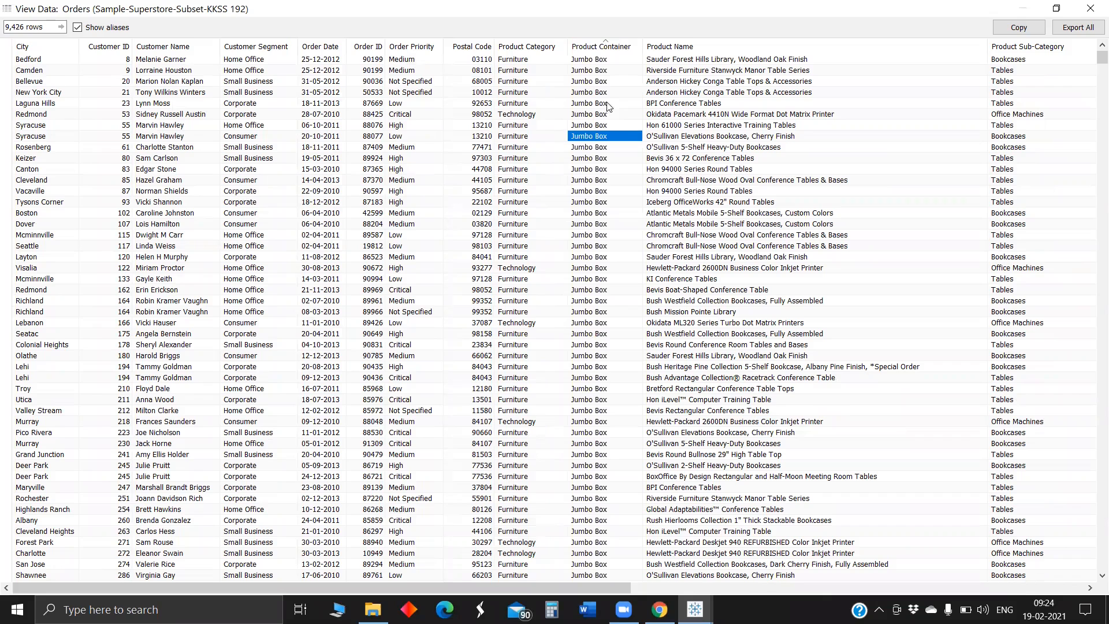
{"action": "left_click", "coordinate": [616, 48]}
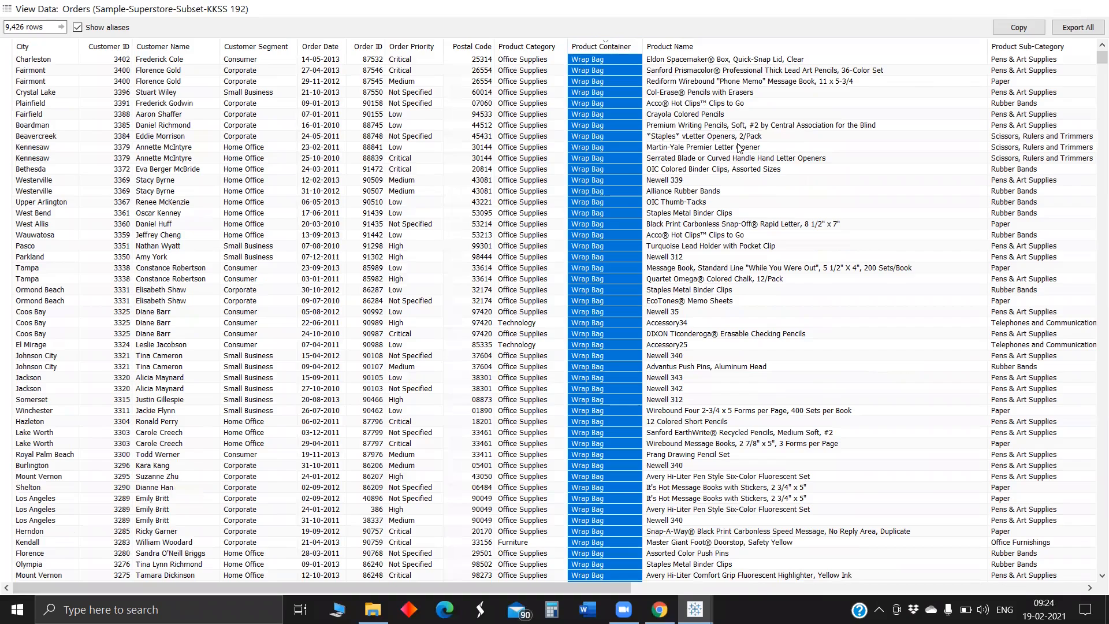
{"action": "key", "text": "Escape"}
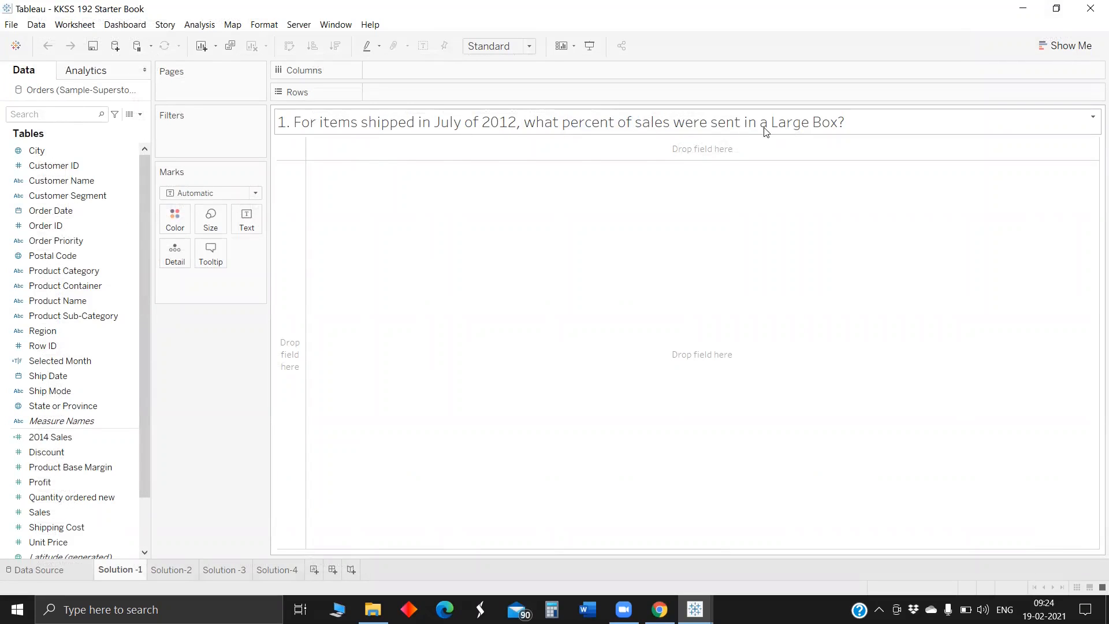
Build a text table with Product Container on the rows and the sum of Sales as the displayed values
{"action": "left_click", "coordinate": [67, 120]}
{"action": "type", "text": "prod"}
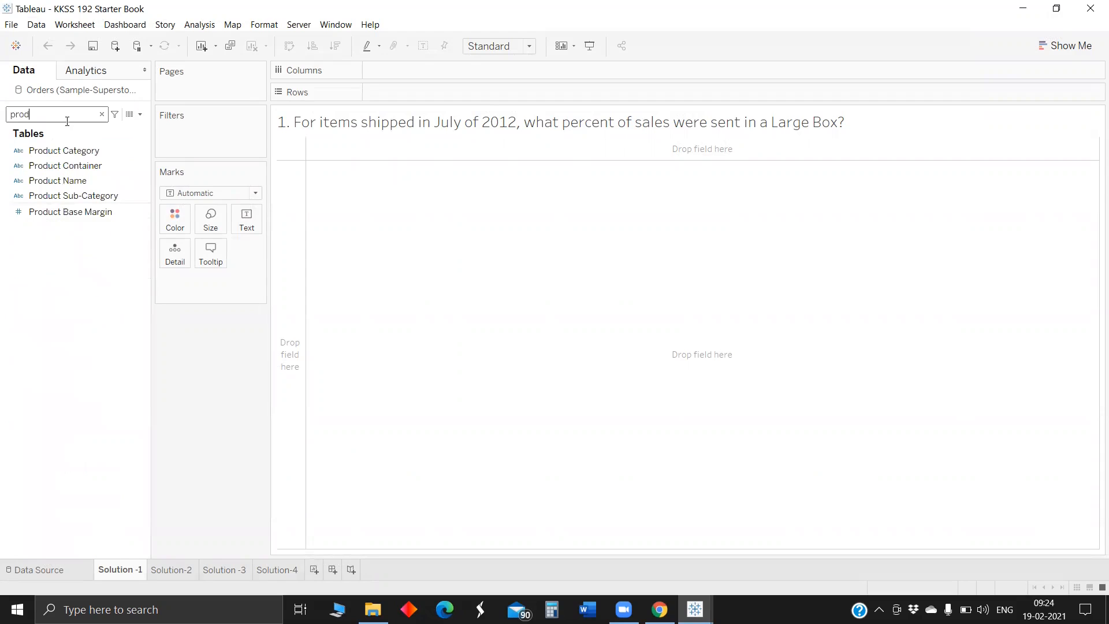
{"action": "left_click_drag", "start_coordinate": [81, 167], "coordinate": [468, 94]}
{"action": "left_click", "coordinate": [44, 115]}
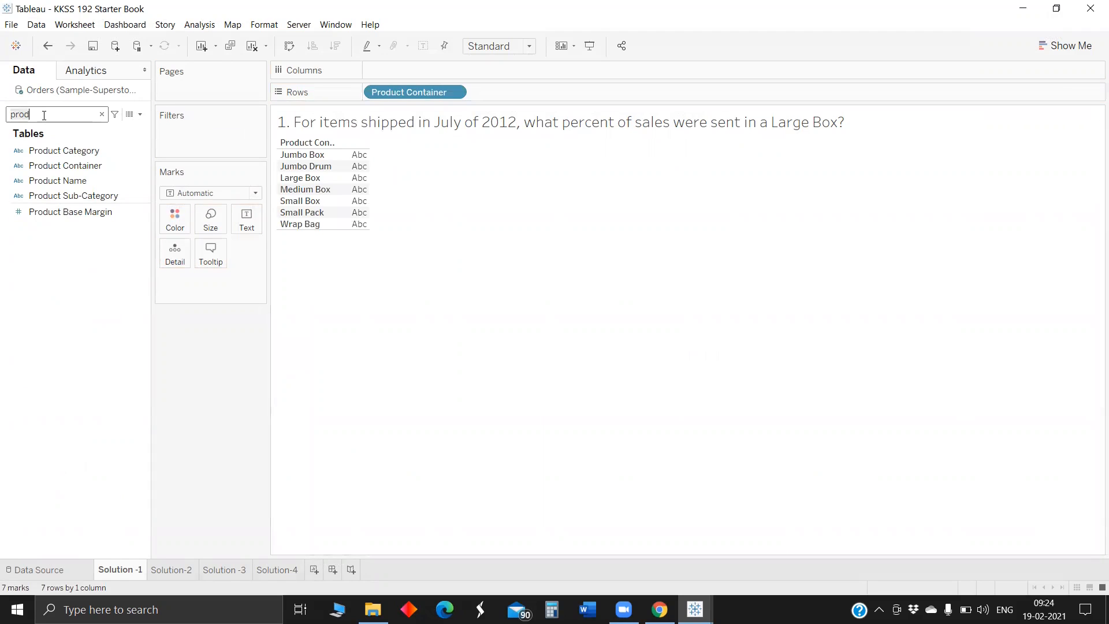
{"action": "type", "text": "sa"}
{"action": "left_click_drag", "start_coordinate": [41, 175], "coordinate": [243, 224]}
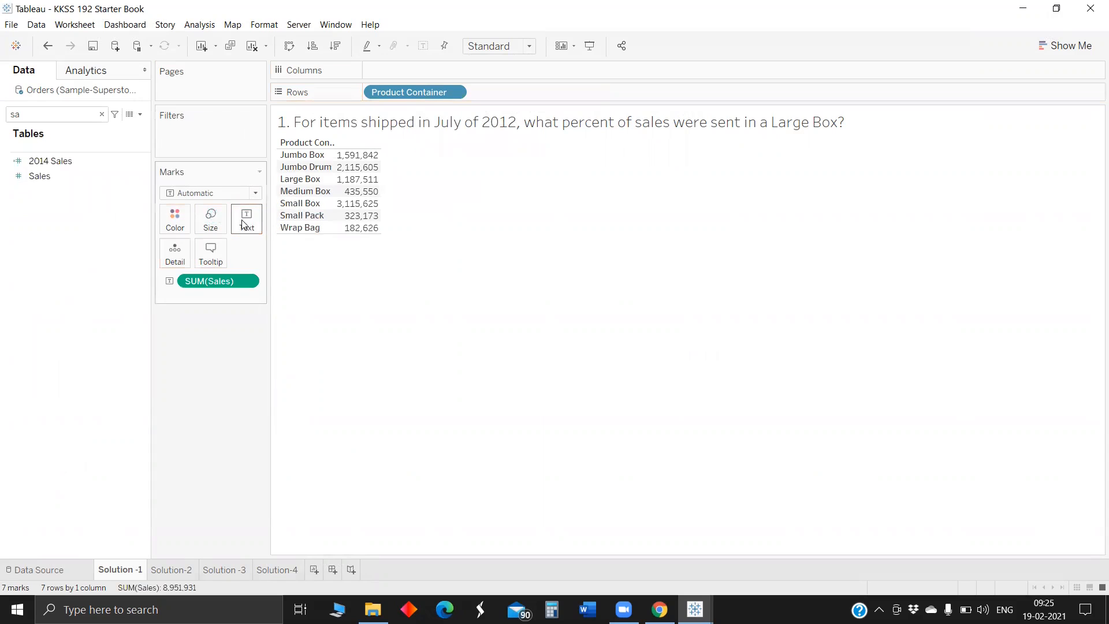
Apply the Percent of Total quick table calculation to the sum of Sales
{"action": "left_click", "coordinate": [247, 281]}
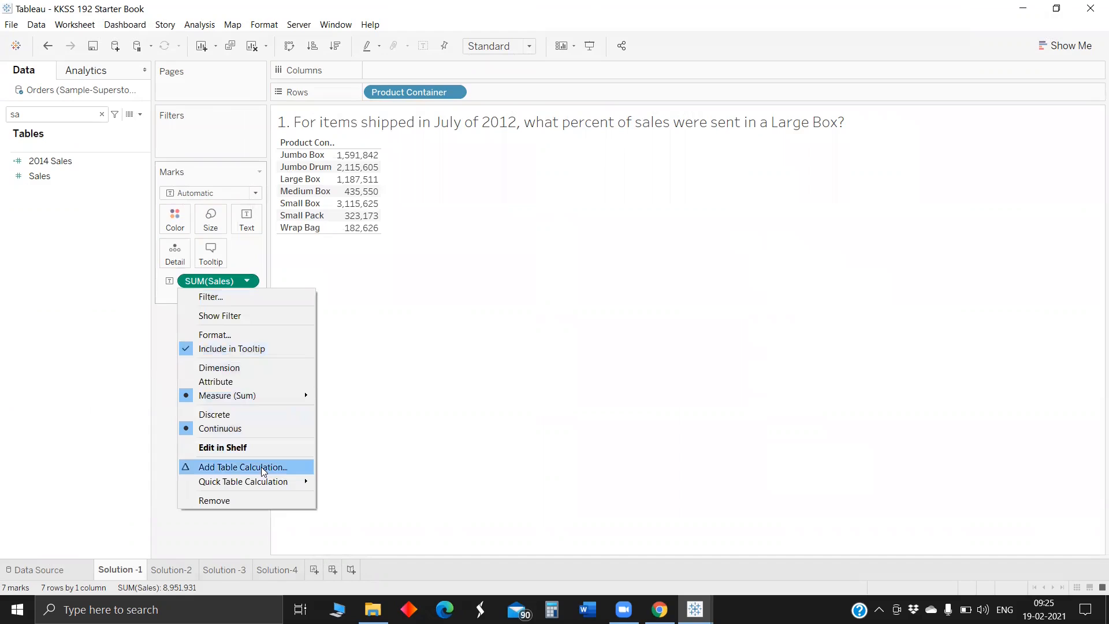
{"action": "mouse_move", "coordinate": [273, 483]}
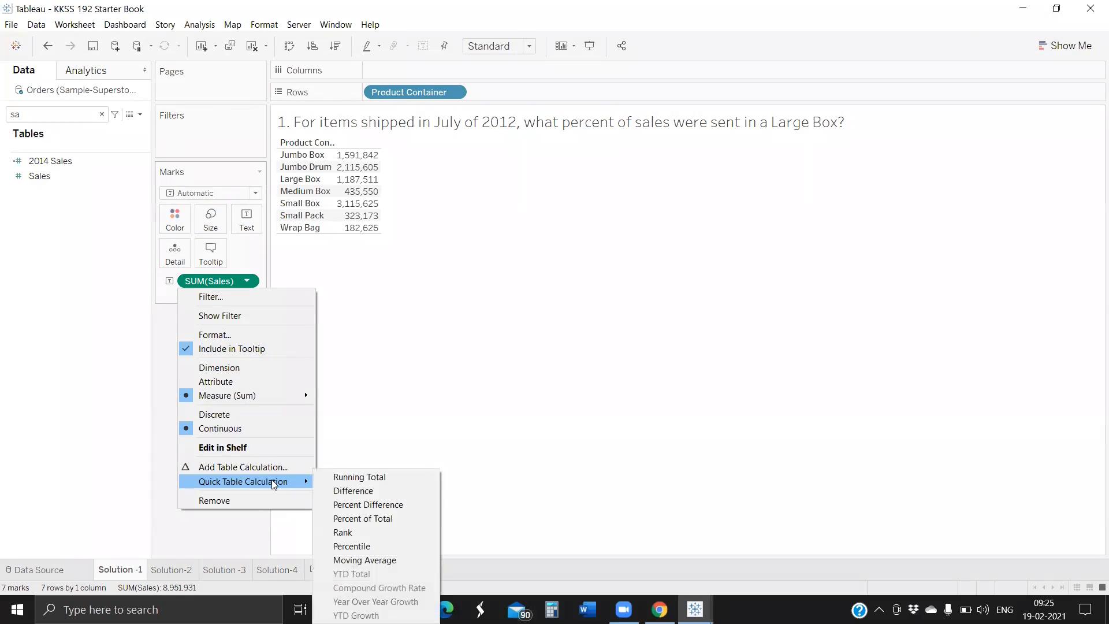
{"action": "left_click", "coordinate": [372, 520]}
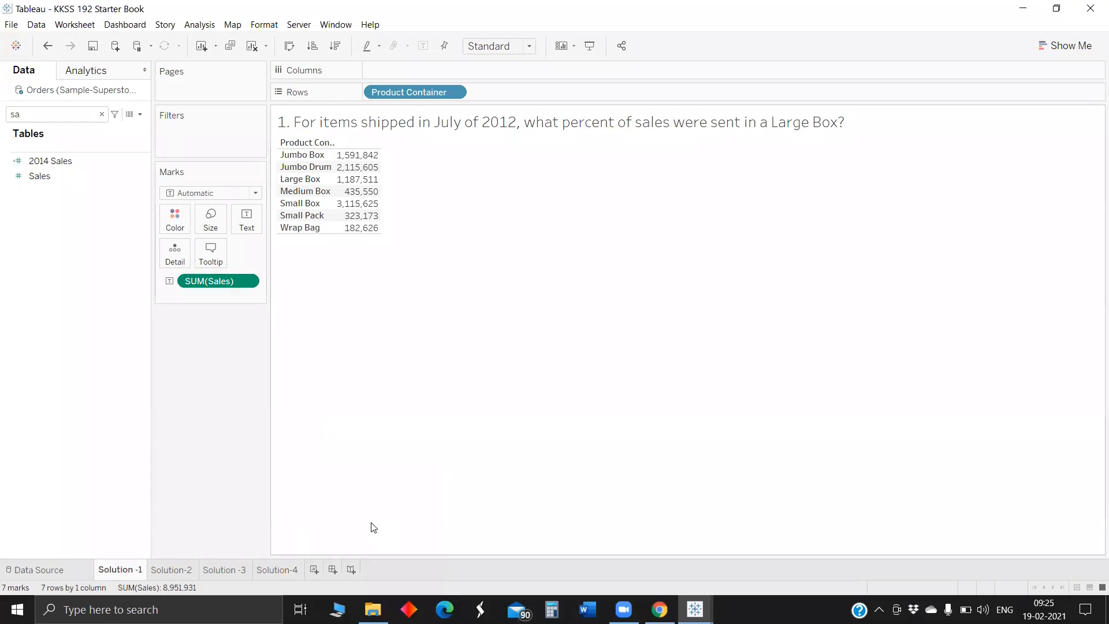
Examine the Sales table calculation's settings to check its calculation type and compute direction
{"action": "left_click", "coordinate": [247, 281]}
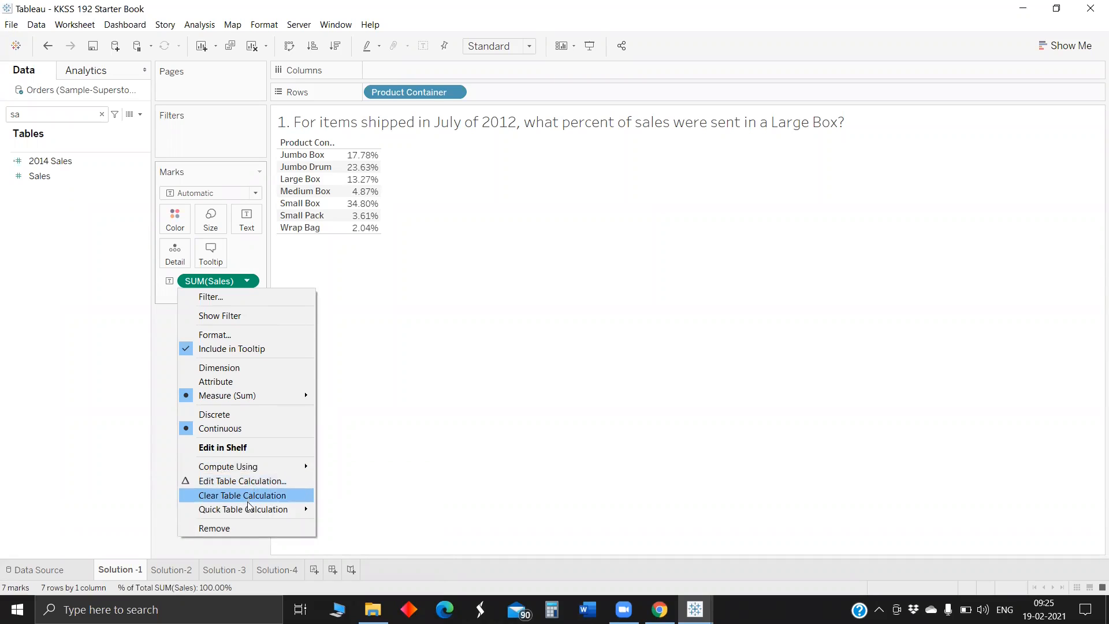
{"action": "mouse_move", "coordinate": [252, 506]}
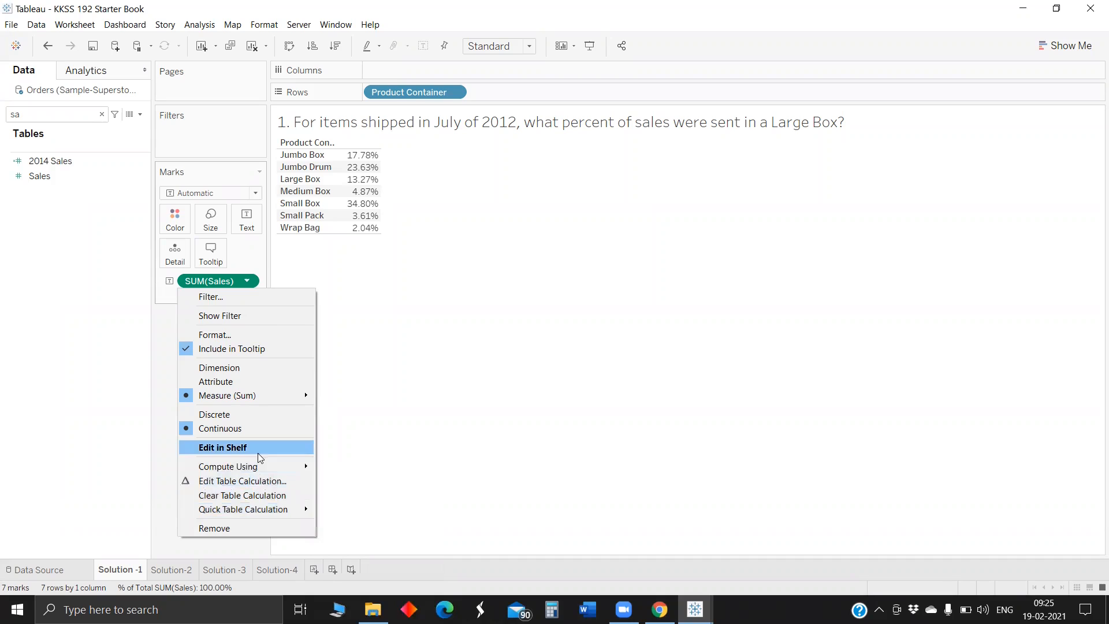
{"action": "left_click", "coordinate": [267, 483]}
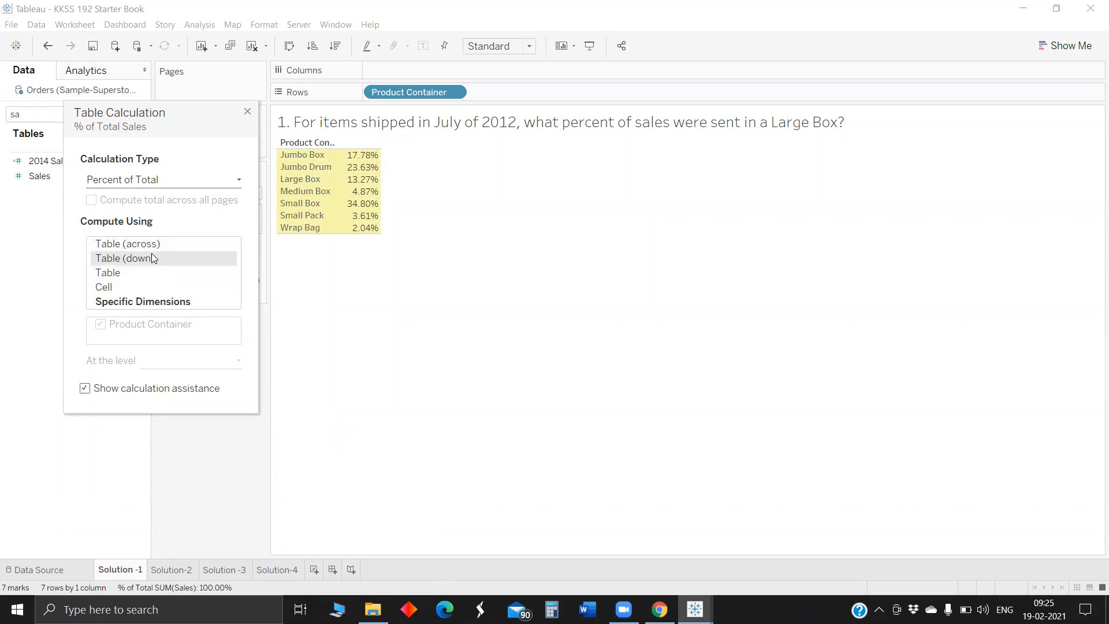
{"action": "left_click", "coordinate": [248, 110]}
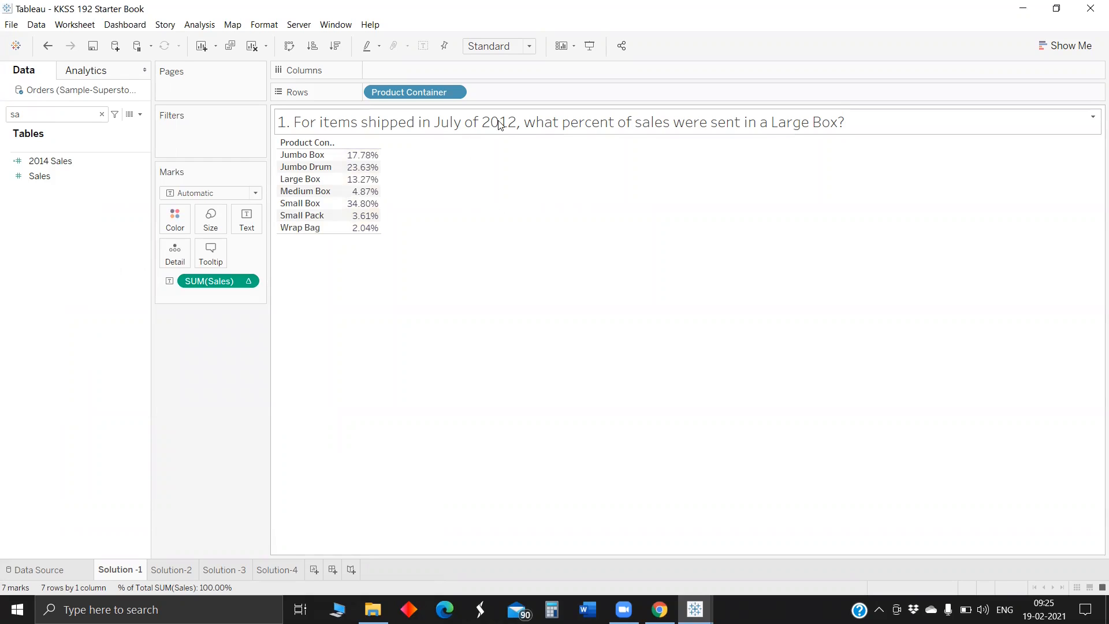
{"action": "left_click", "coordinate": [29, 114]}
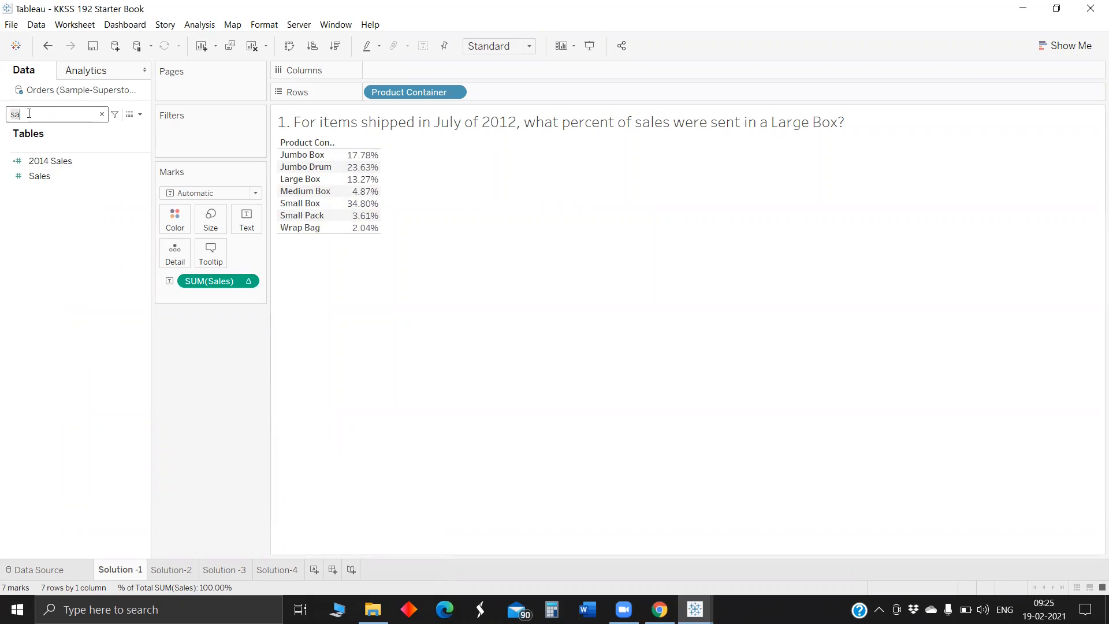
{"action": "key", "text": "BackSpace"}
{"action": "key", "text": "BackSpace"}
{"action": "type", "text": "or"}
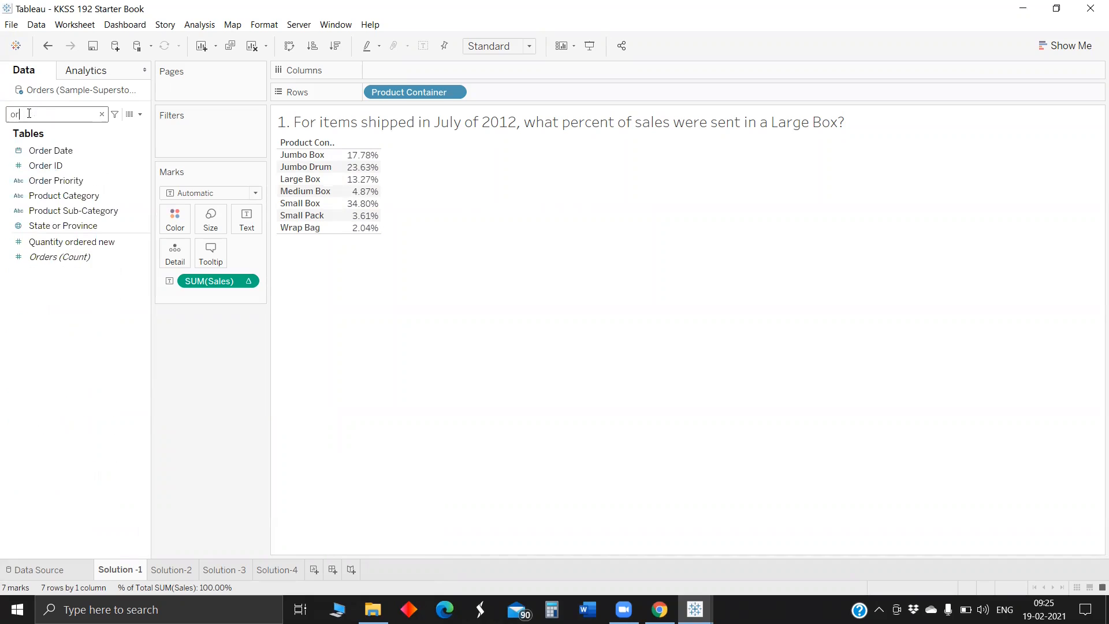
{"action": "left_click_drag", "start_coordinate": [47, 146], "coordinate": [185, 136]}
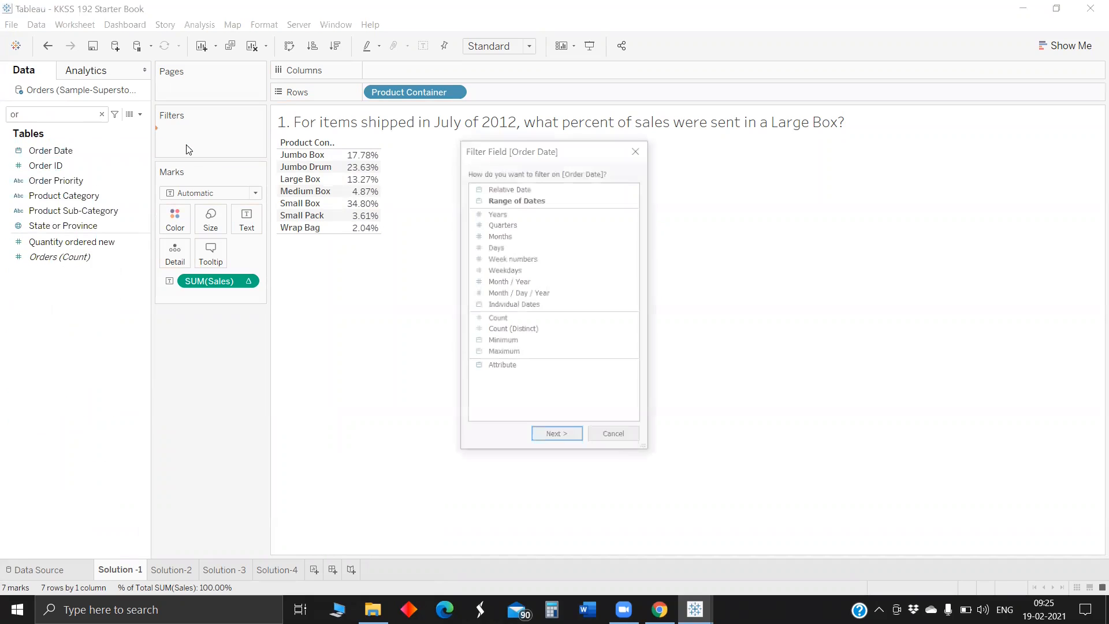
{"action": "left_click", "coordinate": [546, 237]}
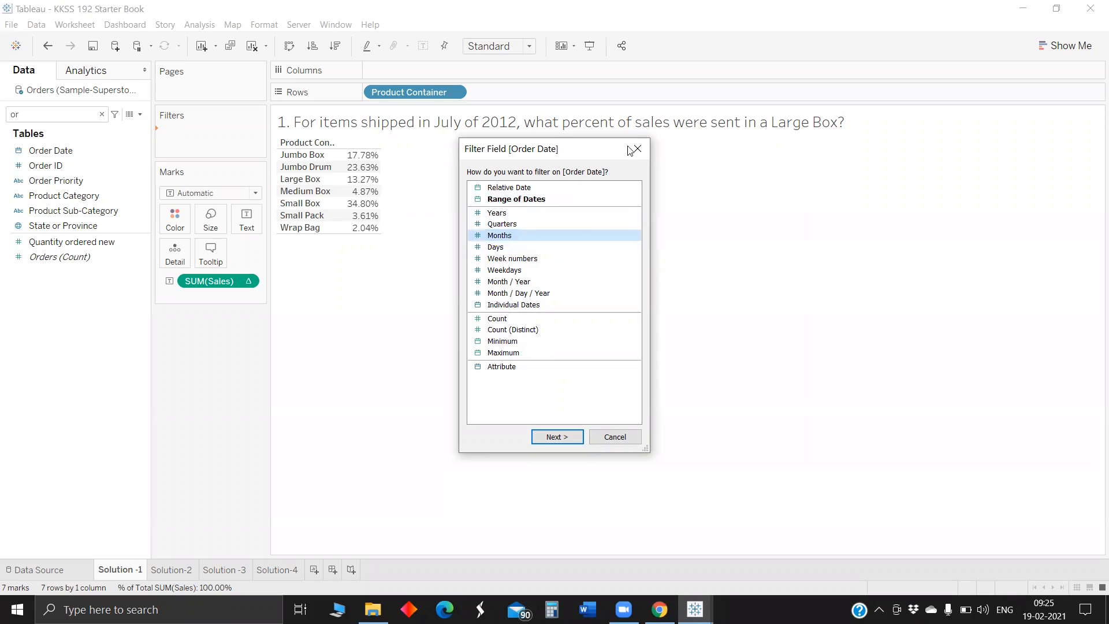
{"action": "key", "text": "Escape"}
Start a new calculated field and name it JULY 2012
{"action": "left_click", "coordinate": [140, 114]}
{"action": "left_click", "coordinate": [93, 128]}
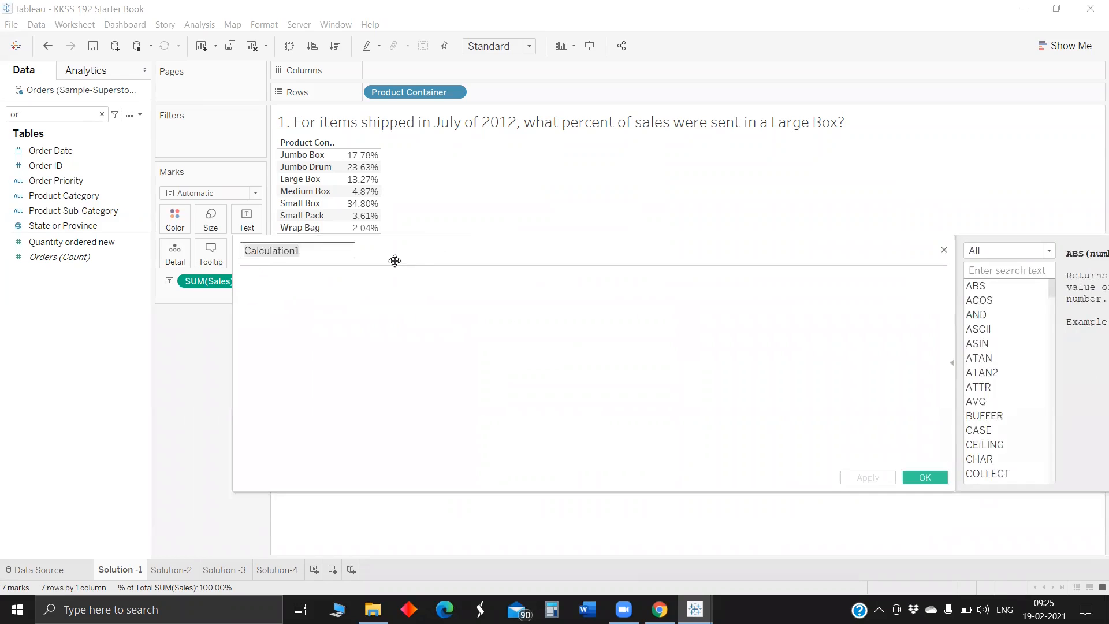
{"action": "key", "text": "ctrl+a"}
{"action": "key", "text": "BackSpace"}
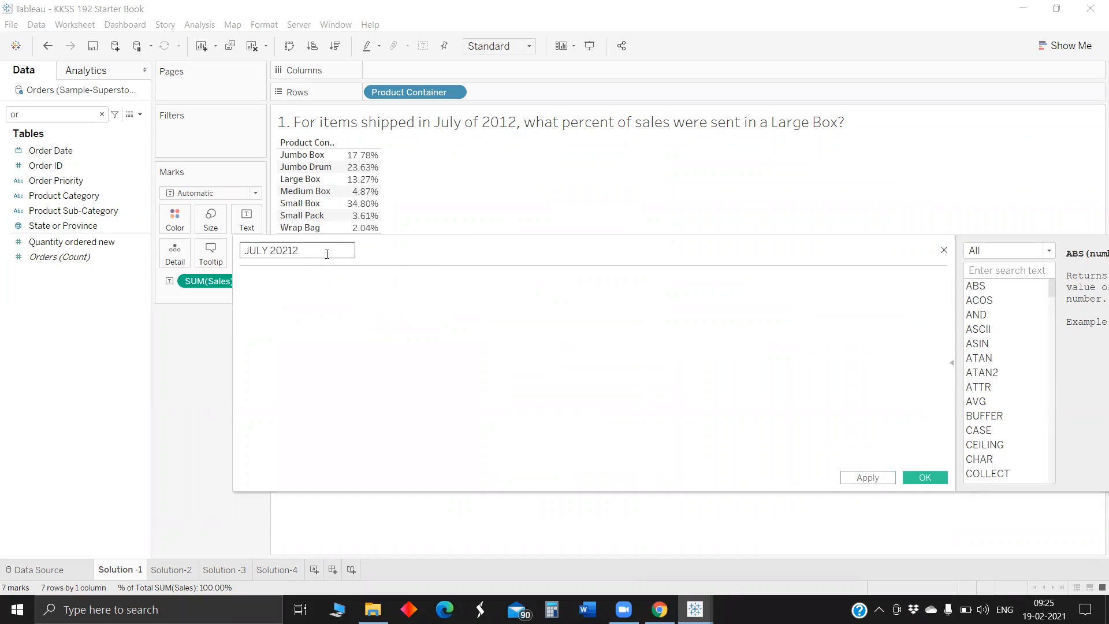
{"action": "type", "text": "JULY 2012"}
Begin the JULY 2012 formula with the month condition MONTH([Order Date])=7 And
{"action": "left_click", "coordinate": [325, 320]}
{"action": "type", "text": "mont"}
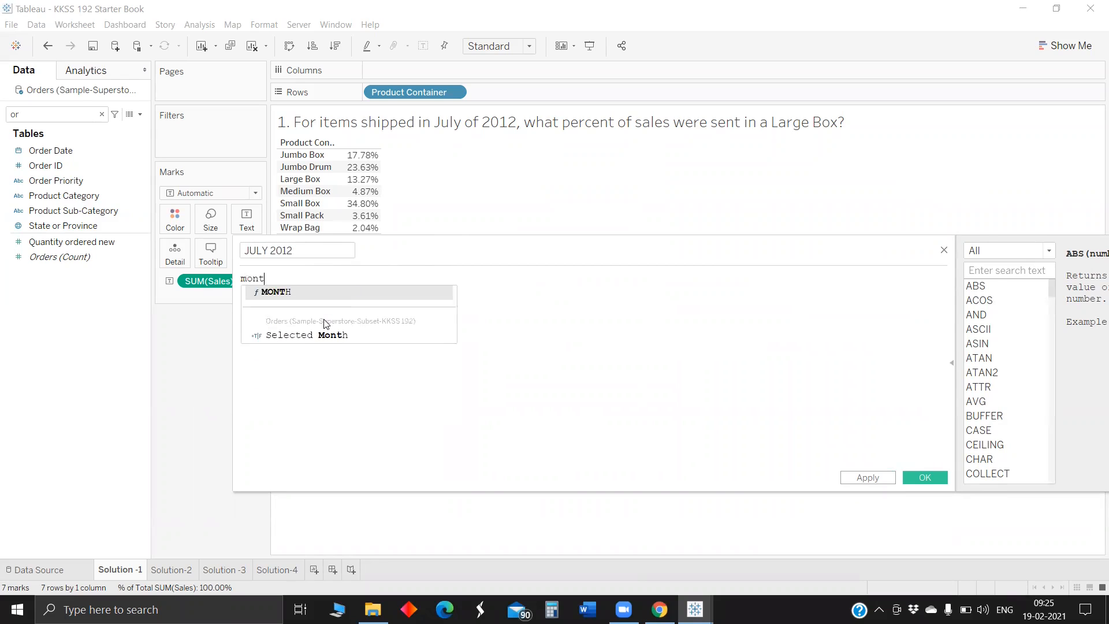
{"action": "key", "text": "Return"}
{"action": "type", "text": "orde)"}
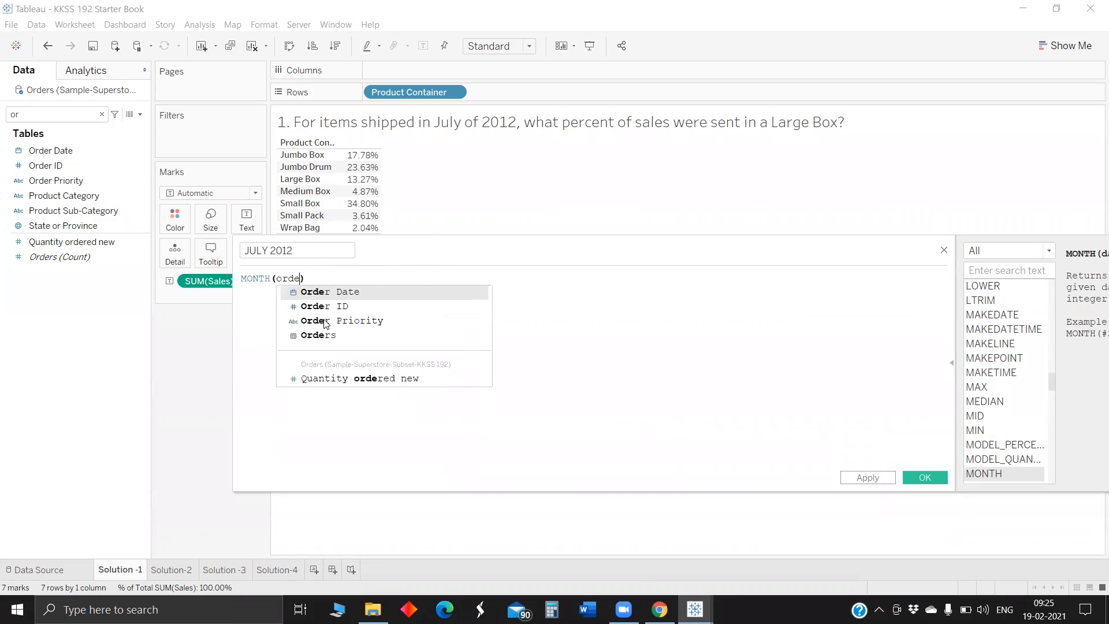
{"action": "key", "text": "Return"}
{"action": "type", "text": "="}
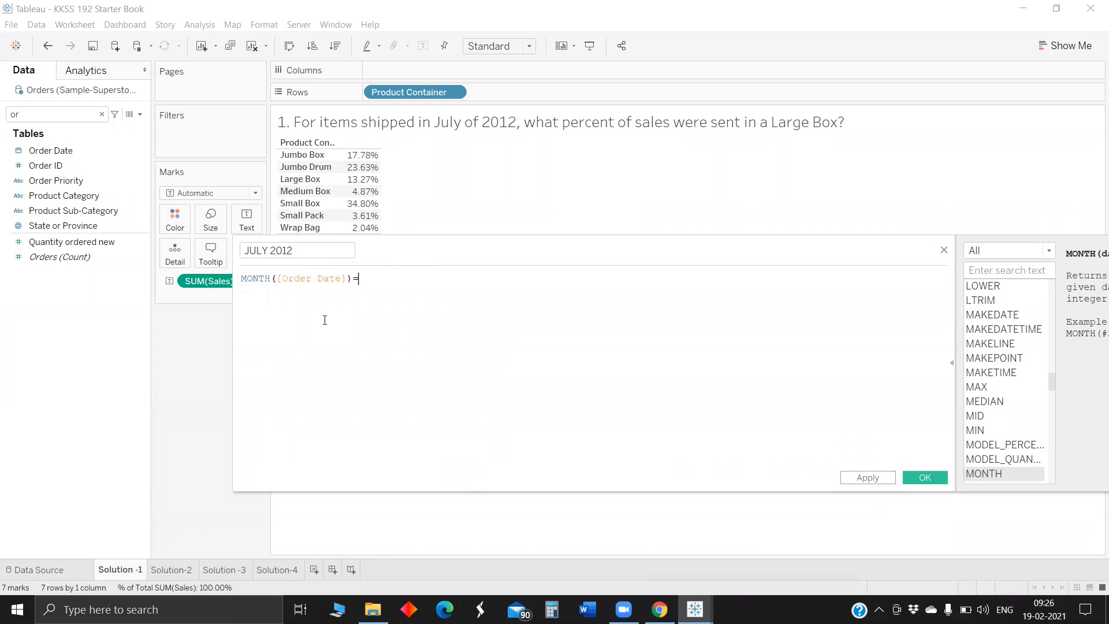
{"action": "type", "text": "7 And"}
{"action": "key", "text": "Return"}
{"action": "key", "text": "BackSpace"}
Complete the JULY 2012 formula with the condition YEAR([Order Date])=2012 and save the calculated field
{"action": "type", "text": "year"}
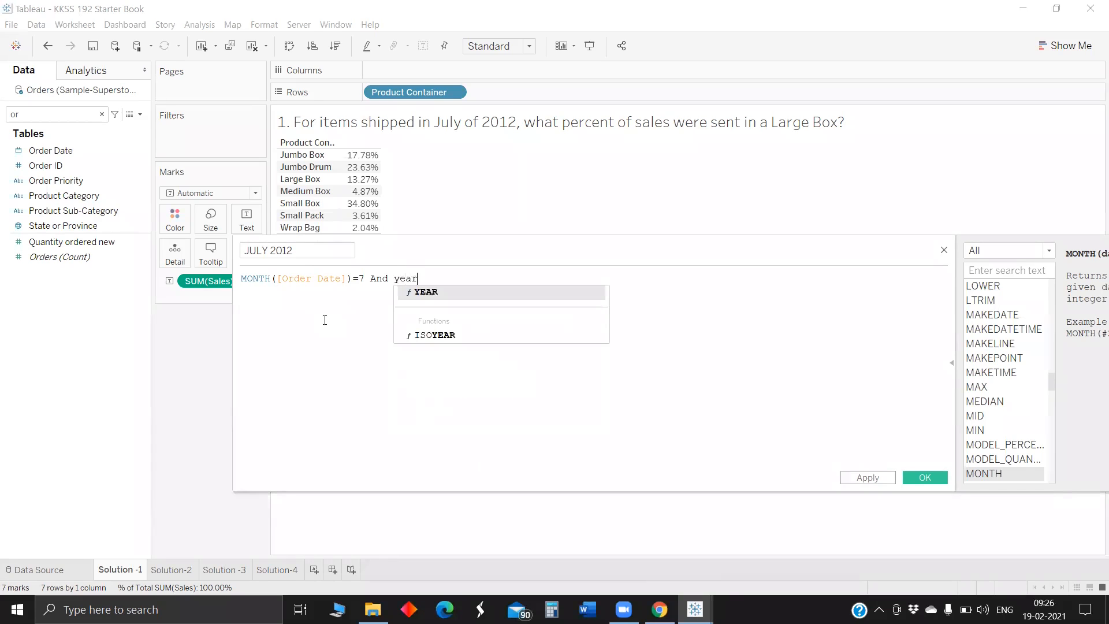
{"action": "key", "text": "Return"}
{"action": "type", "text": "ord)"}
{"action": "key", "text": "Return"}
{"action": "type", "text": "=202"}
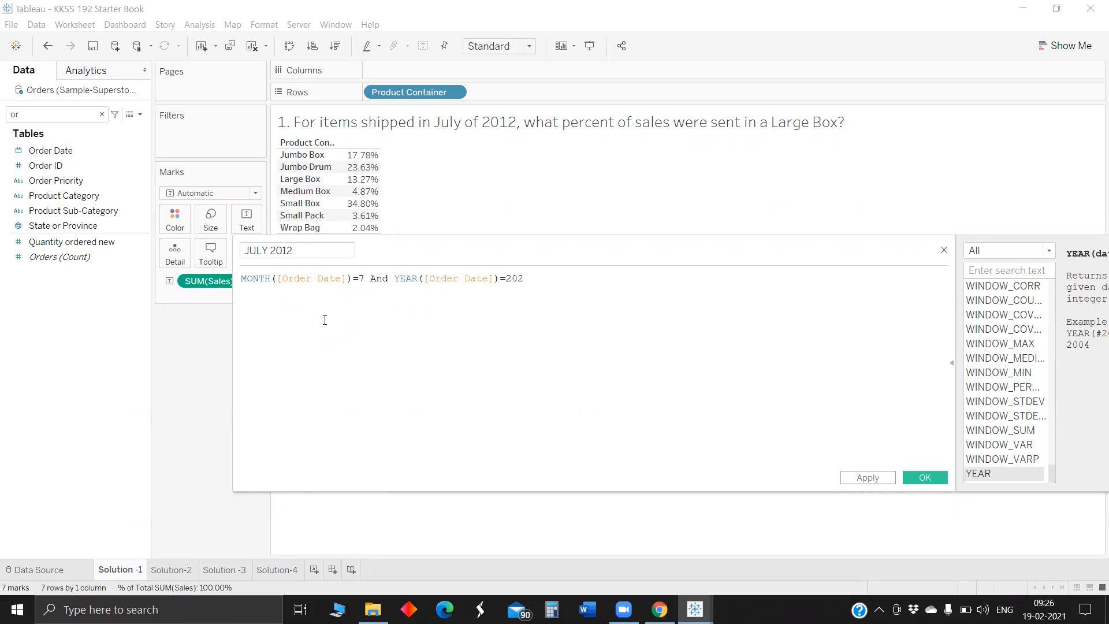
{"action": "key", "text": "BackSpace"}
{"action": "type", "text": "12"}
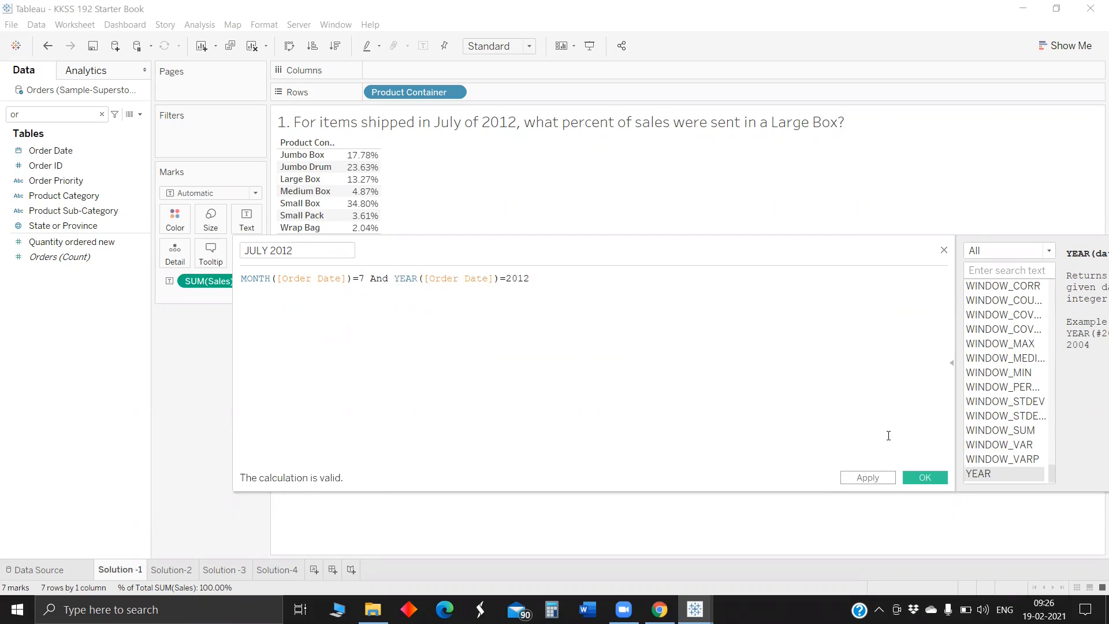
{"action": "left_click", "coordinate": [923, 478]}
Find the JULY 2012 field and filter the worksheet by it, keeping only the value True
{"action": "left_click", "coordinate": [45, 115]}
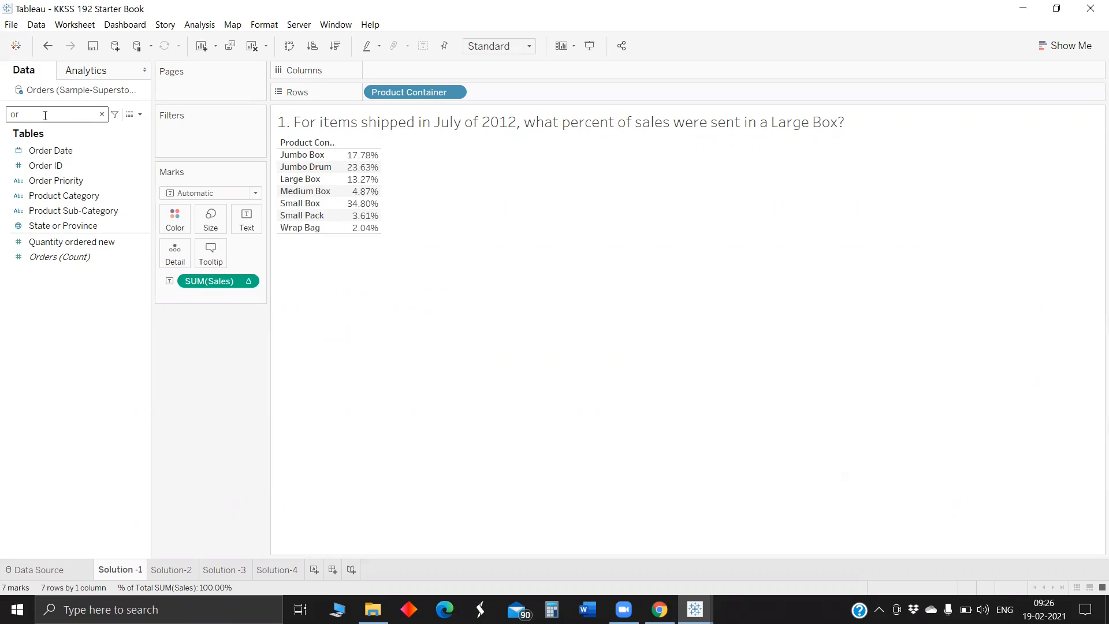
{"action": "key", "text": "BackSpace"}
{"action": "key", "text": "BackSpace"}
{"action": "type", "text": "2012"}
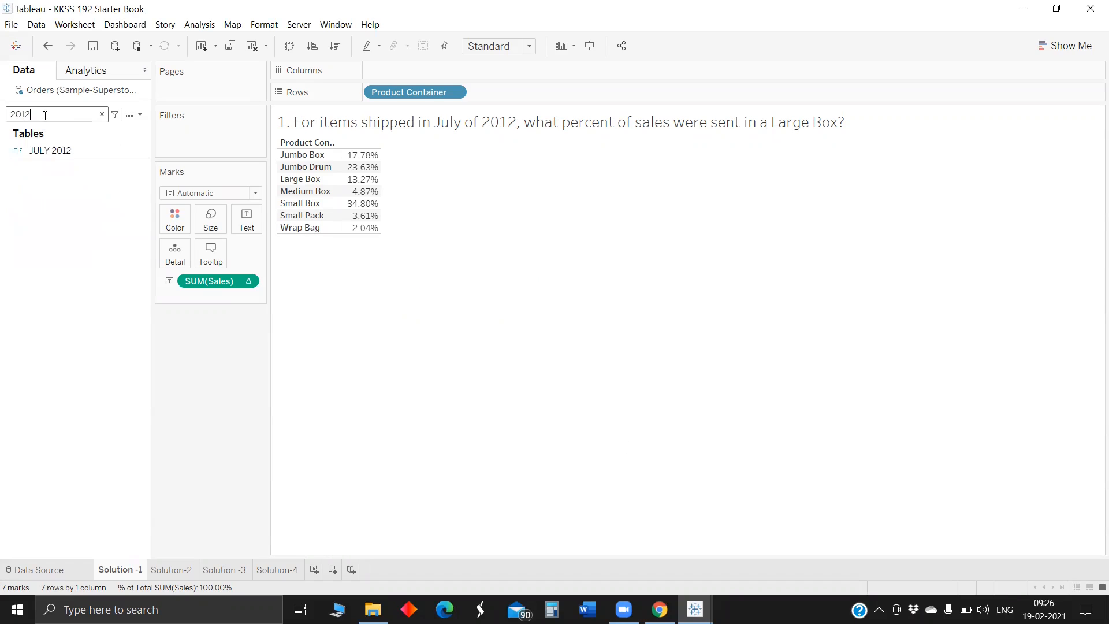
{"action": "left_click_drag", "start_coordinate": [50, 152], "coordinate": [185, 142]}
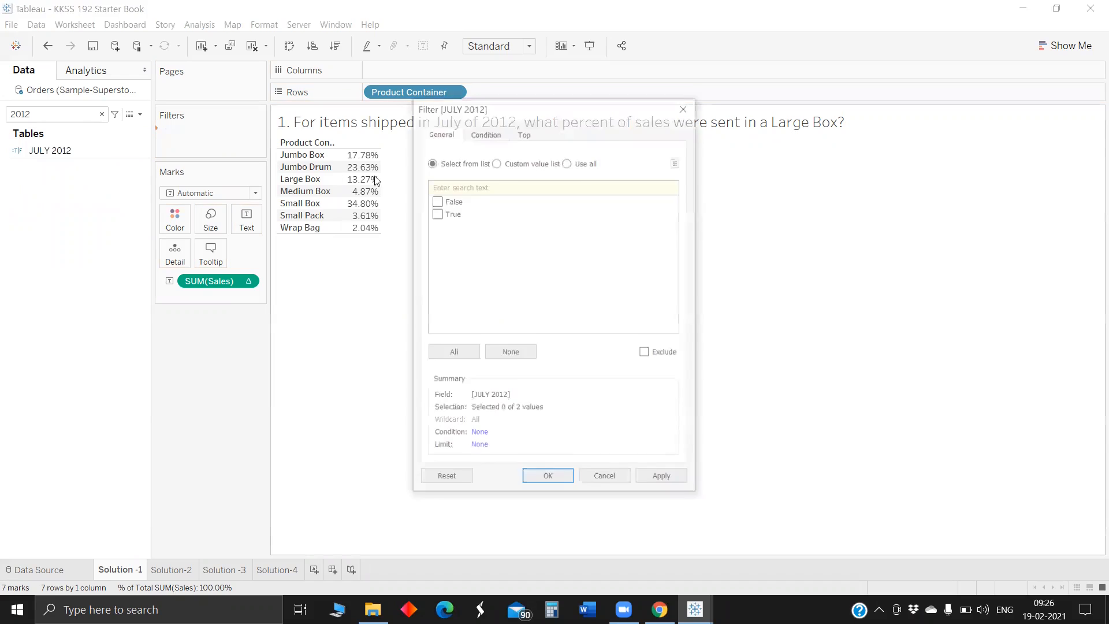
{"action": "left_click", "coordinate": [437, 213]}
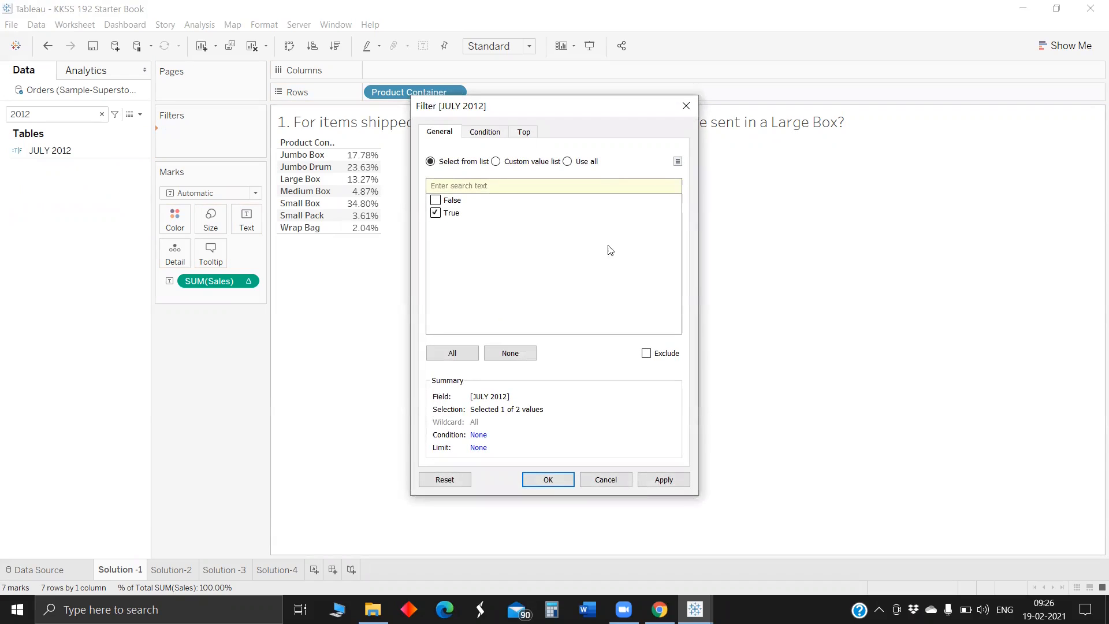
{"action": "left_click", "coordinate": [665, 480]}
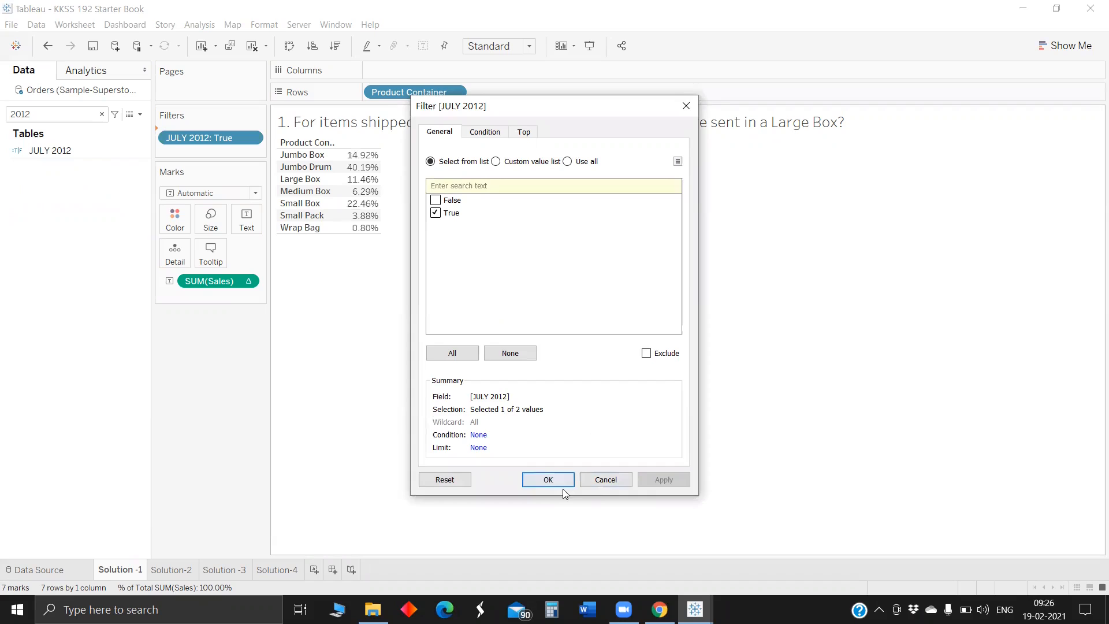
{"action": "left_click", "coordinate": [562, 486]}
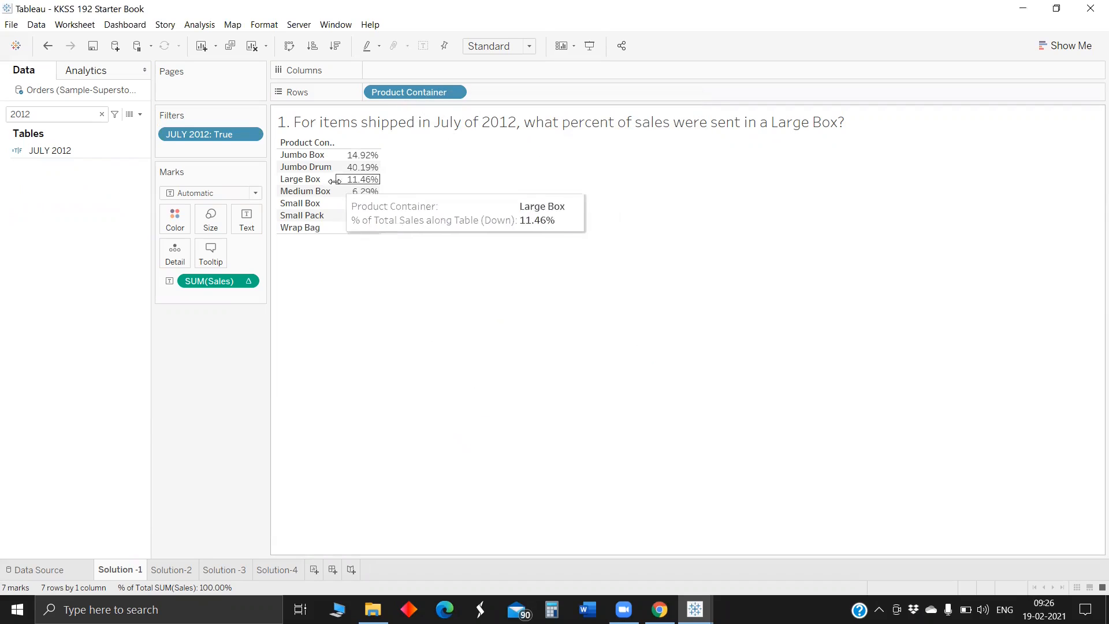
{"action": "left_click", "coordinate": [365, 183]}
{"action": "left_click", "coordinate": [355, 249]}
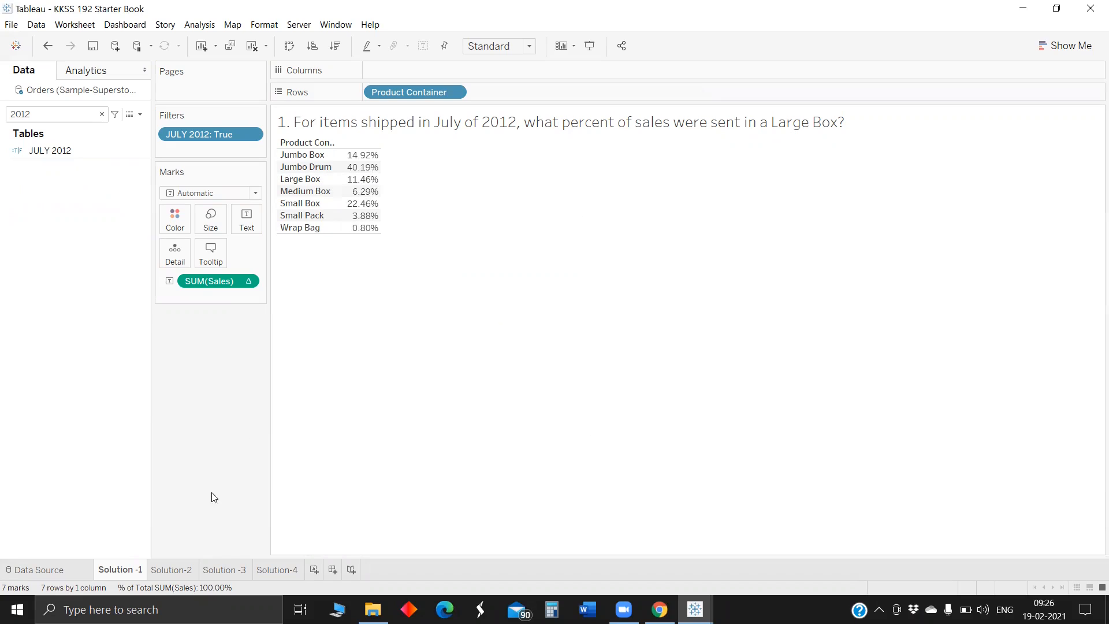
Open the Solution-2 worksheet and place the Ship Mode field on Rows
{"action": "left_click", "coordinate": [176, 569]}
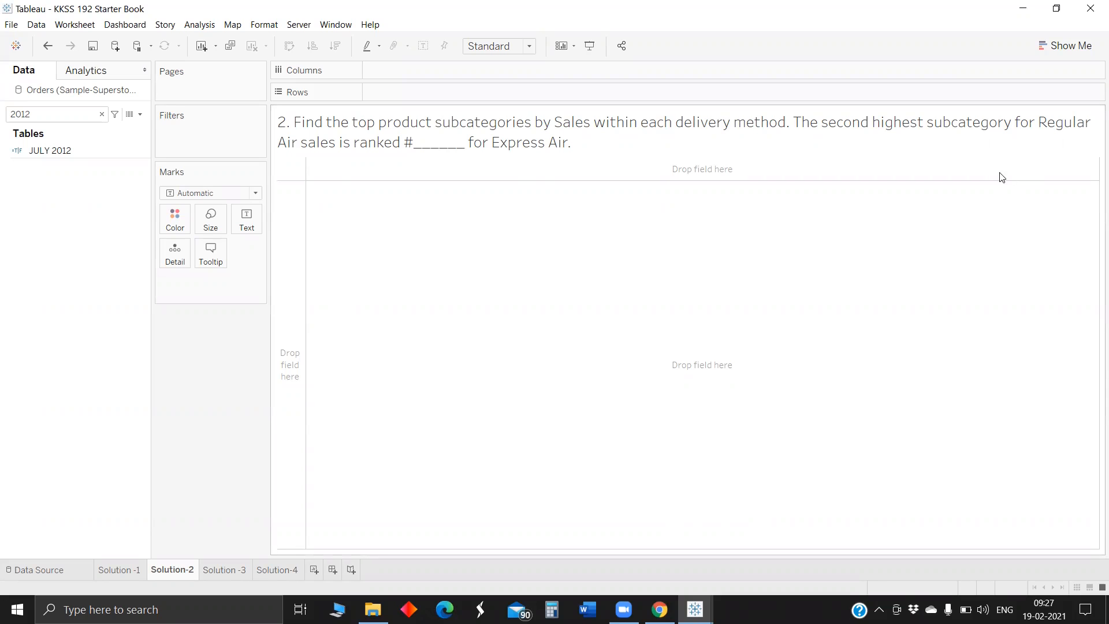
{"action": "double_click", "coordinate": [58, 115]}
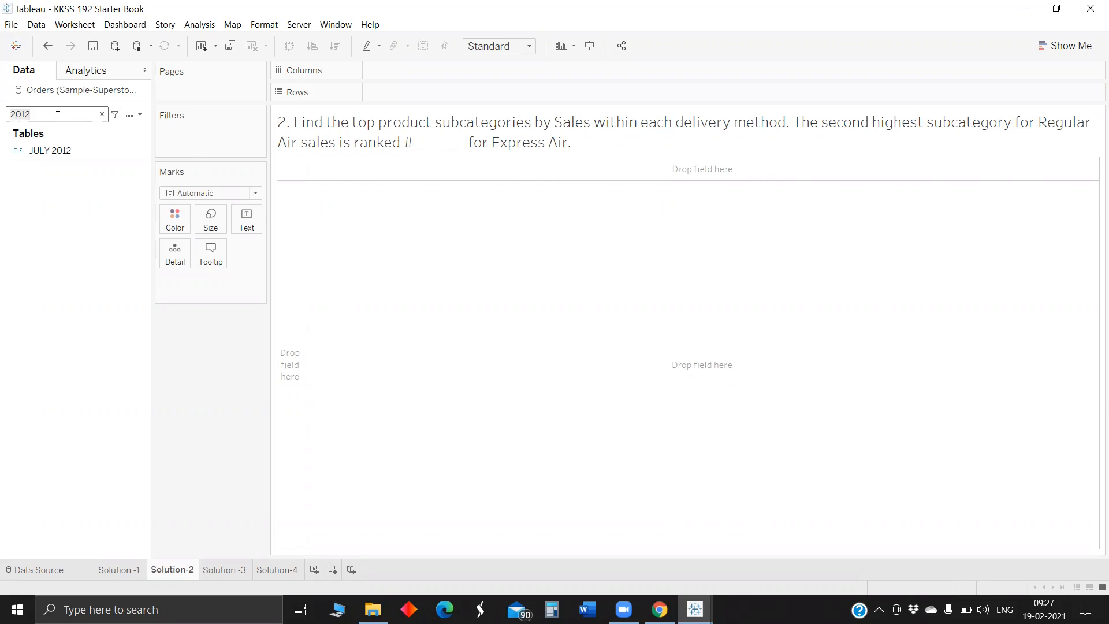
{"action": "key", "text": "BackSpace"}
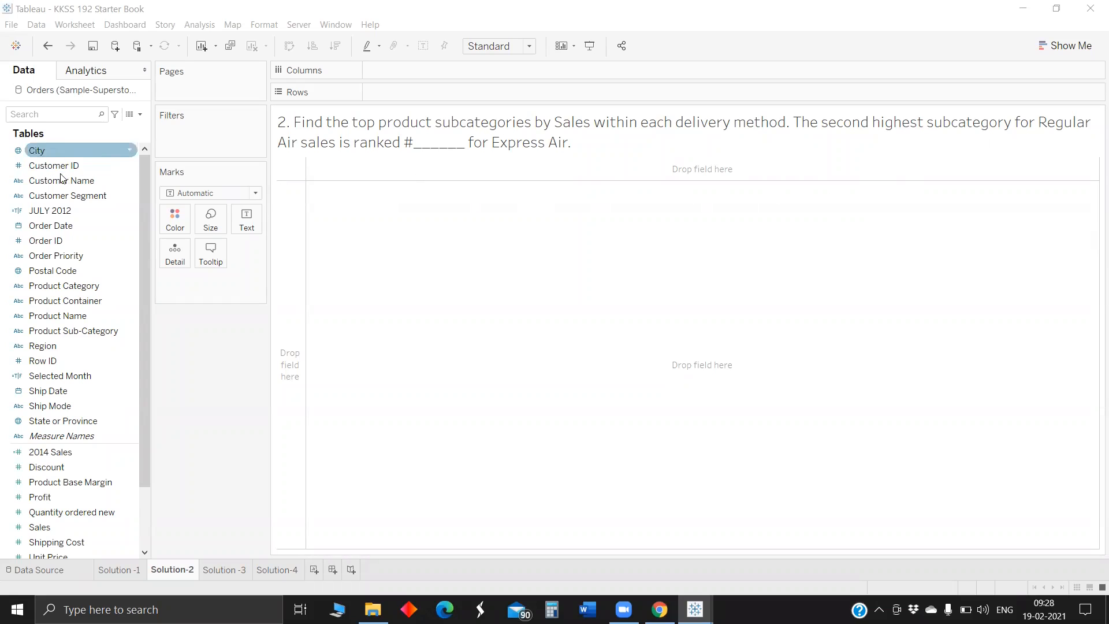
{"action": "left_click", "coordinate": [45, 115]}
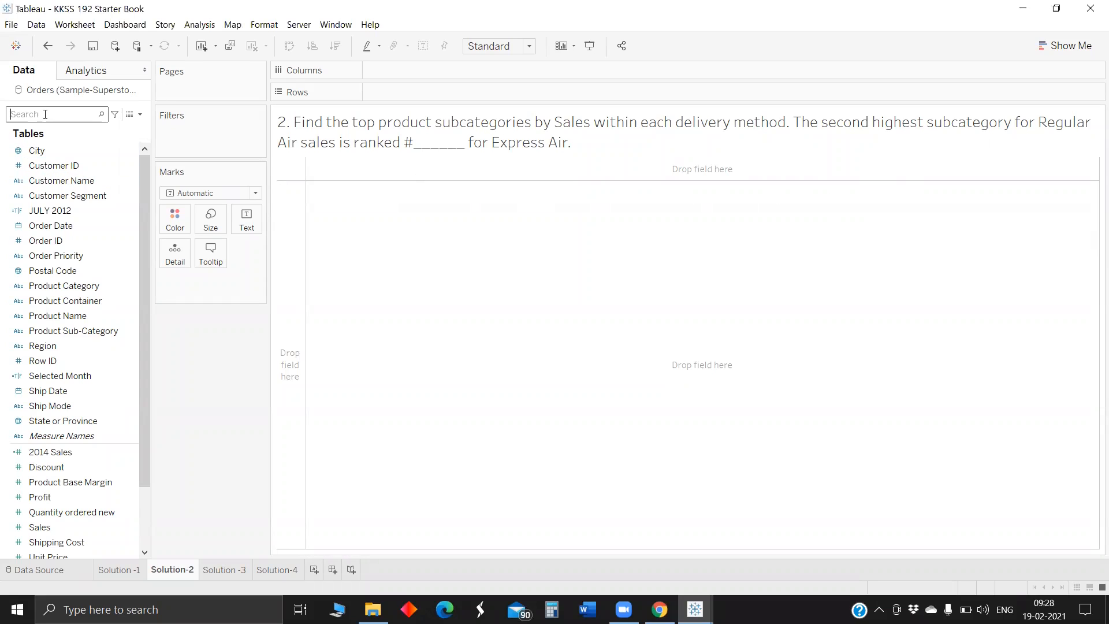
{"action": "type", "text": "sh"}
{"action": "left_click_drag", "start_coordinate": [98, 166], "coordinate": [435, 92]}
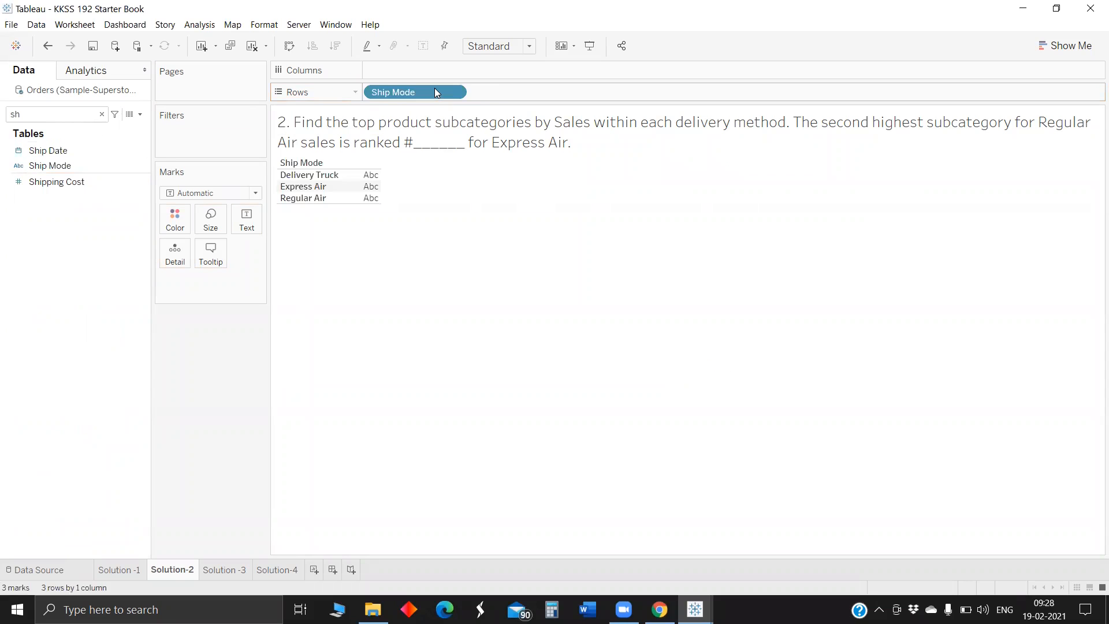
Find the Product Sub-Category field and add it to Rows after Ship Mode
{"action": "left_click", "coordinate": [46, 112]}
{"action": "key", "text": "BackSpace"}
{"action": "key", "text": "BackSpace"}
{"action": "type", "text": "pro"}
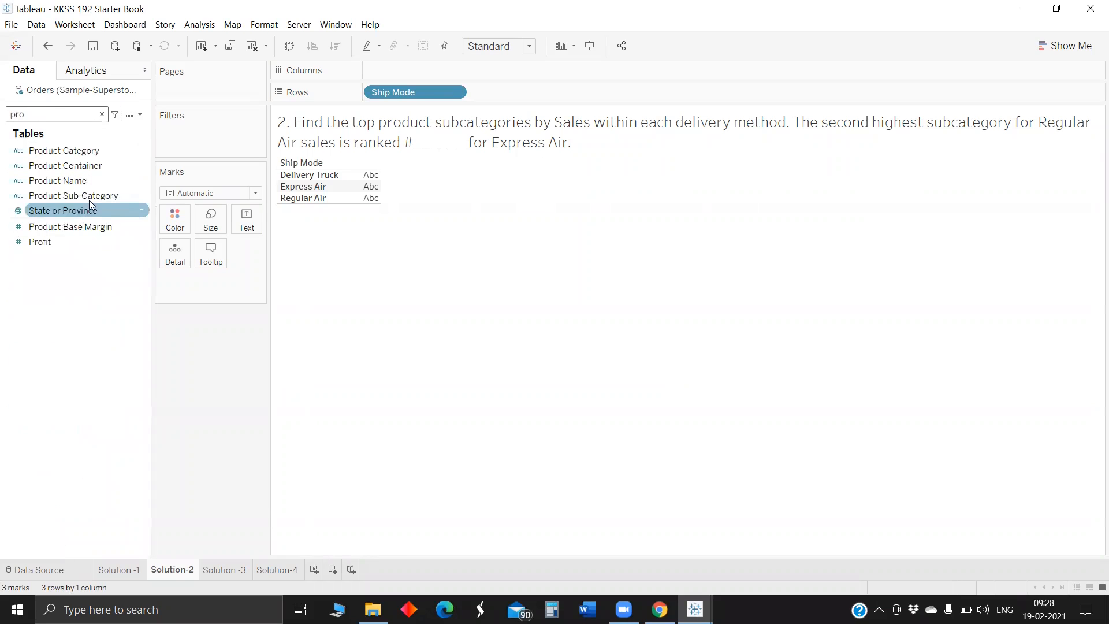
{"action": "left_click_drag", "start_coordinate": [81, 195], "coordinate": [576, 98]}
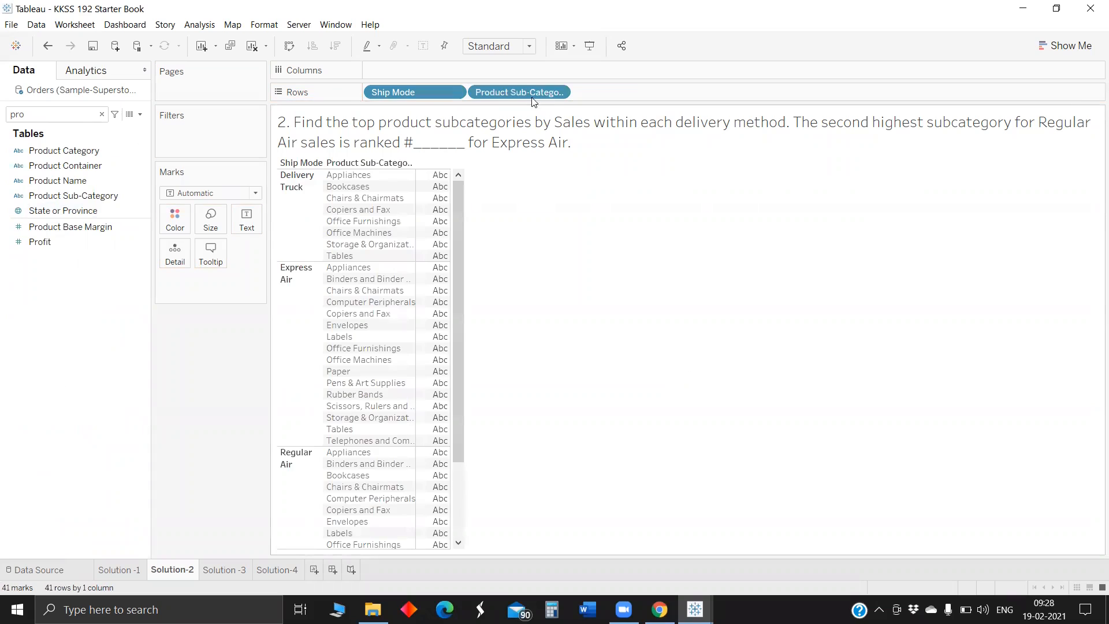
{"action": "left_click_drag", "start_coordinate": [418, 90], "coordinate": [454, 69]}
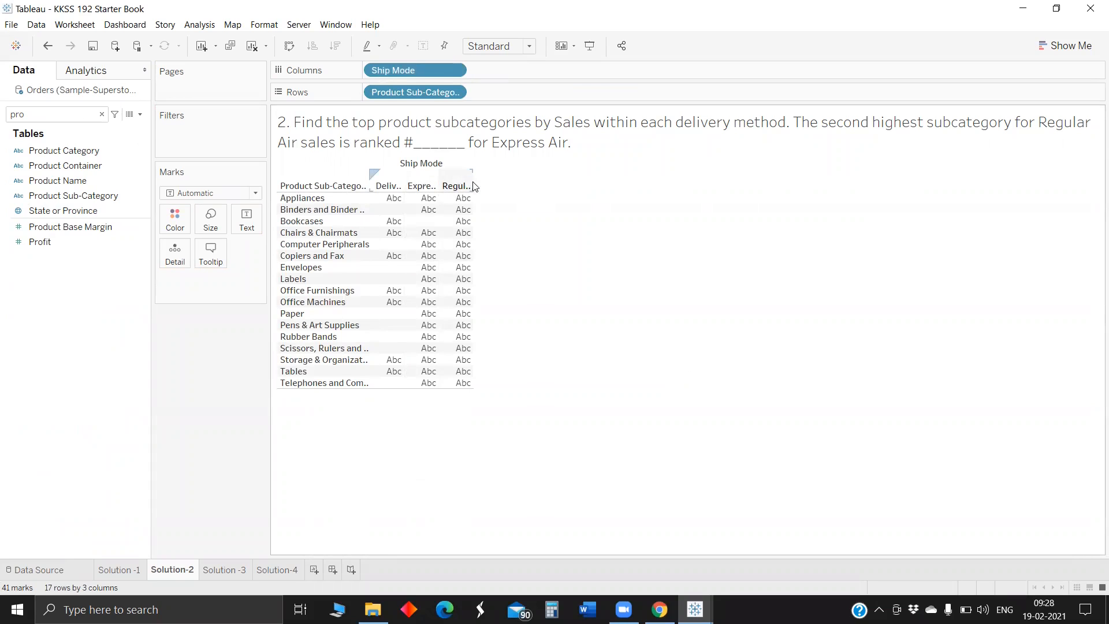
{"action": "mouse_move", "coordinate": [468, 214]}
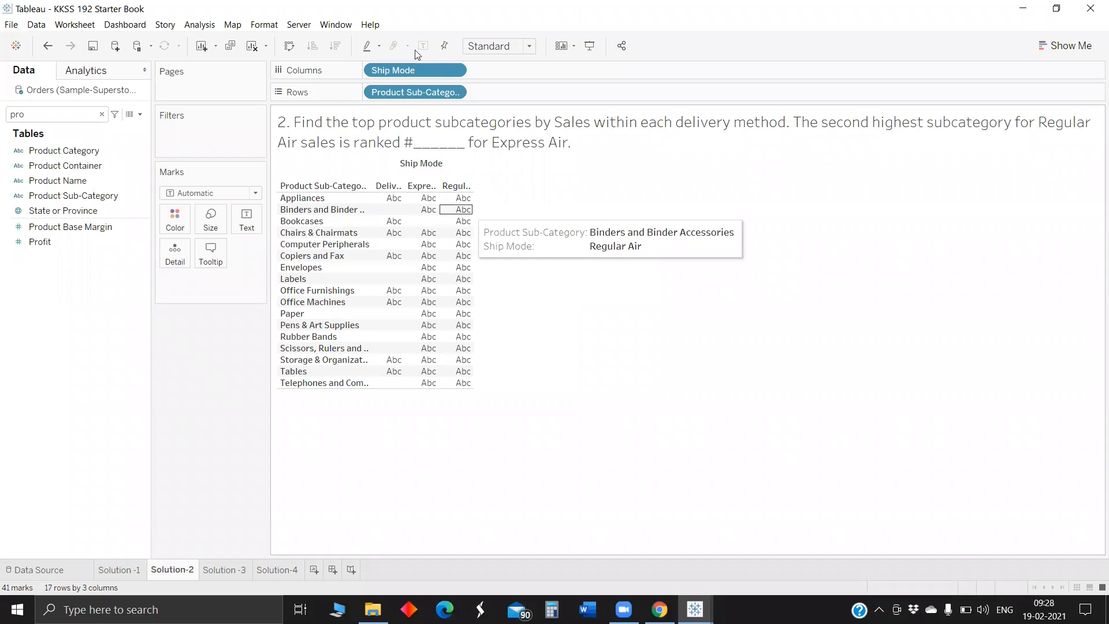
{"action": "left_click_drag", "start_coordinate": [415, 70], "coordinate": [538, 94]}
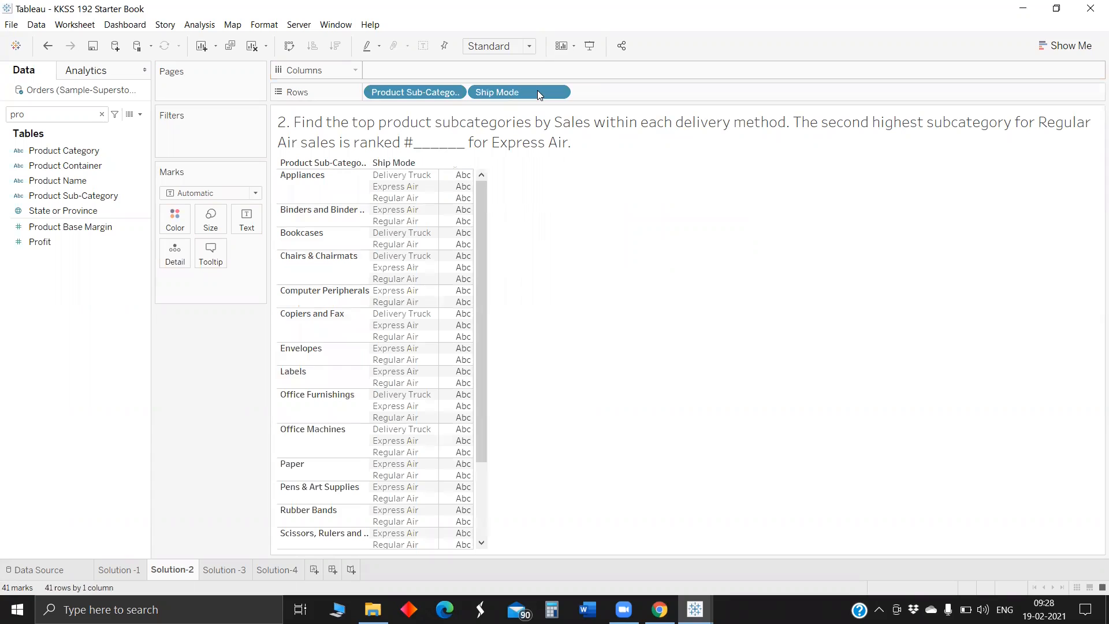
{"action": "left_click_drag", "start_coordinate": [538, 90], "coordinate": [399, 88]}
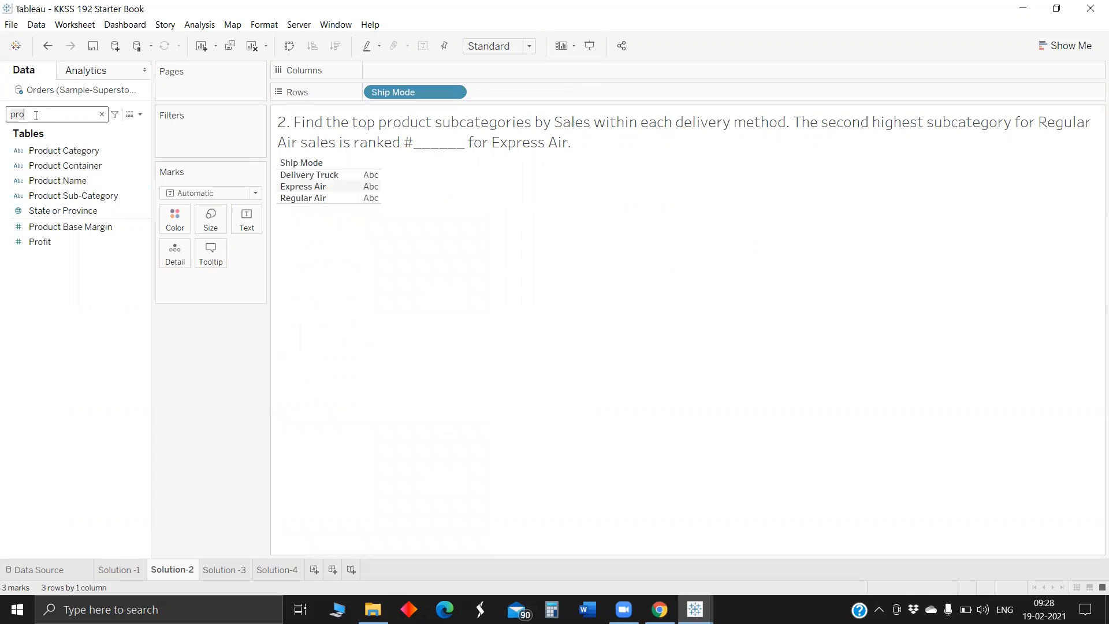
{"action": "left_click_drag", "start_coordinate": [95, 196], "coordinate": [581, 93]}
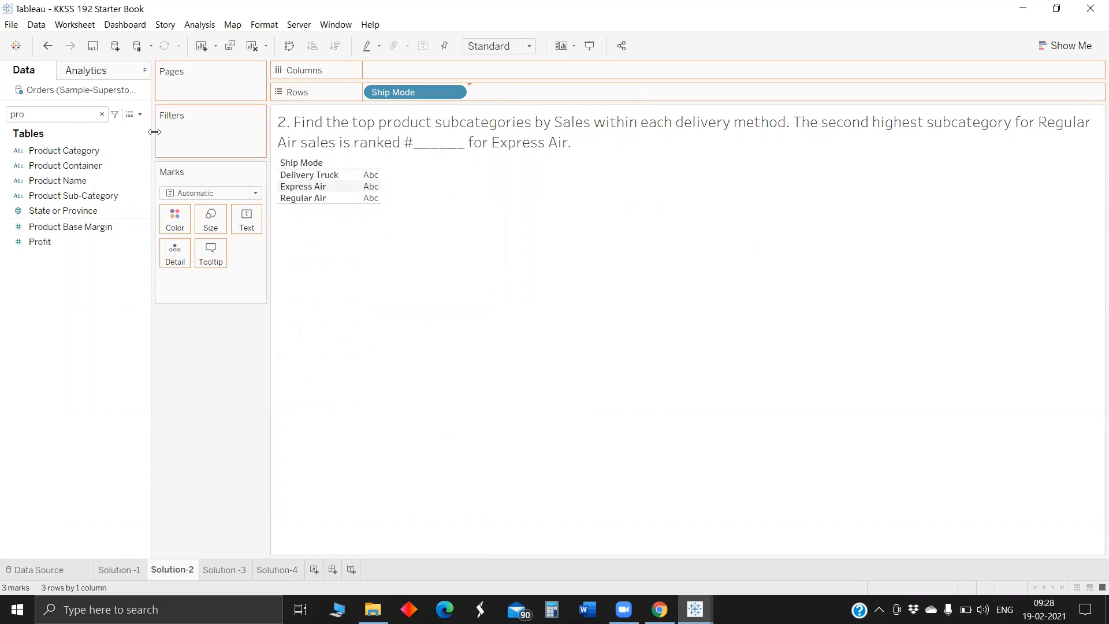
Find the Sales field and show its sum as text for each sub-category
{"action": "left_click", "coordinate": [62, 110]}
{"action": "type", "text": "pro"}
{"action": "key", "text": "BackSpace"}
{"action": "key", "text": "BackSpace"}
{"action": "key", "text": "BackSpace"}
{"action": "type", "text": "sa"}
{"action": "left_click_drag", "start_coordinate": [40, 176], "coordinate": [253, 230]}
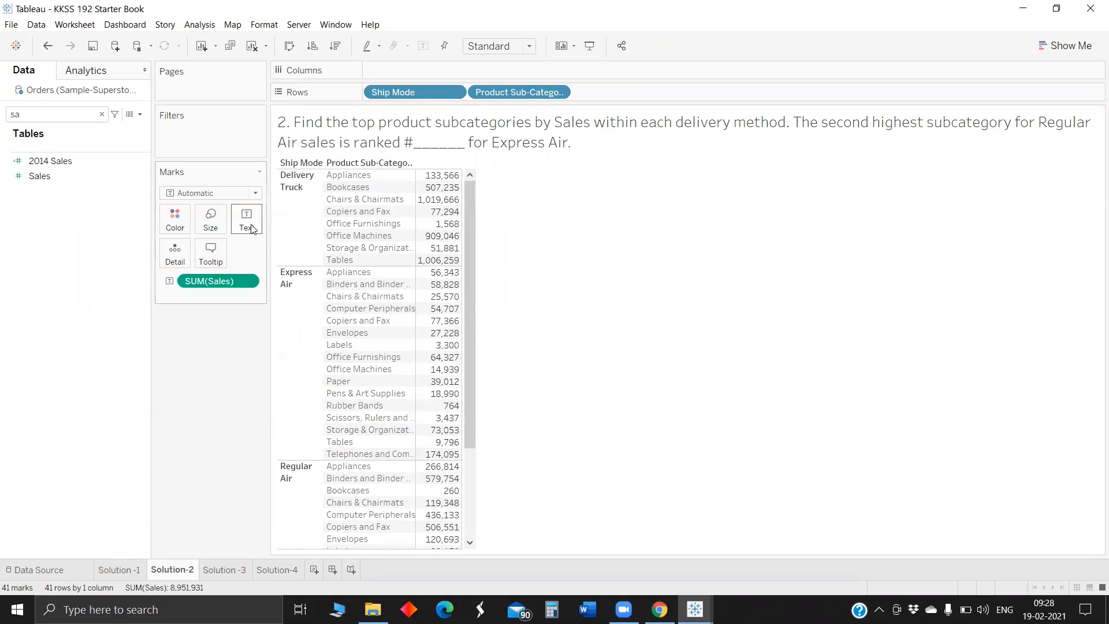
Sort Ship Mode by Sales and Product Sub-Category by Sales within each ship mode, both in descending order
{"action": "left_click", "coordinate": [319, 165]}
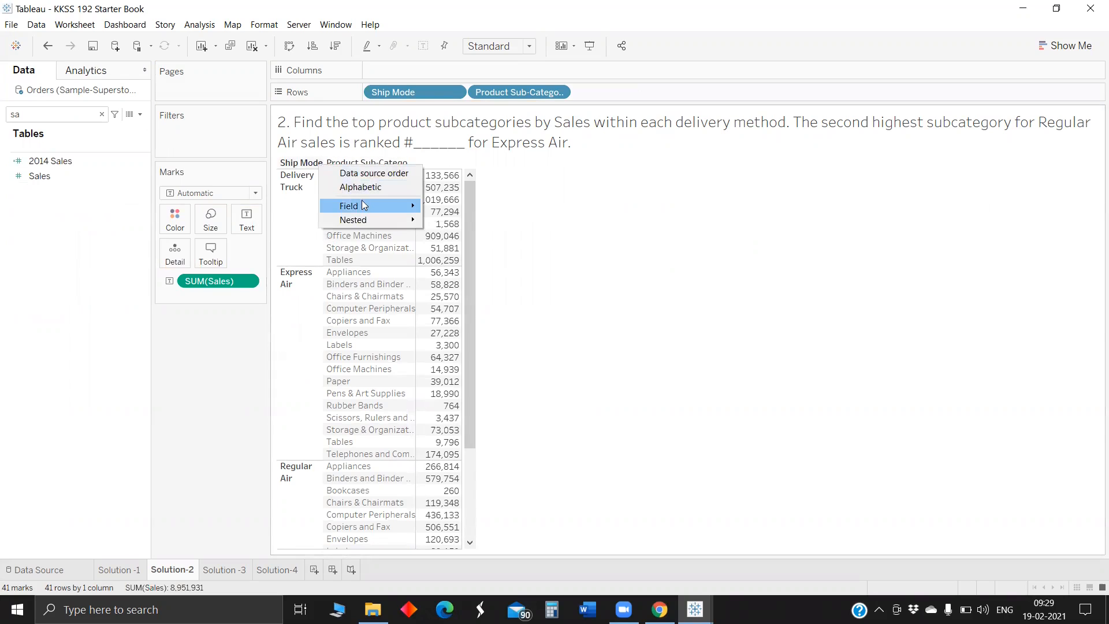
{"action": "left_click", "coordinate": [457, 208]}
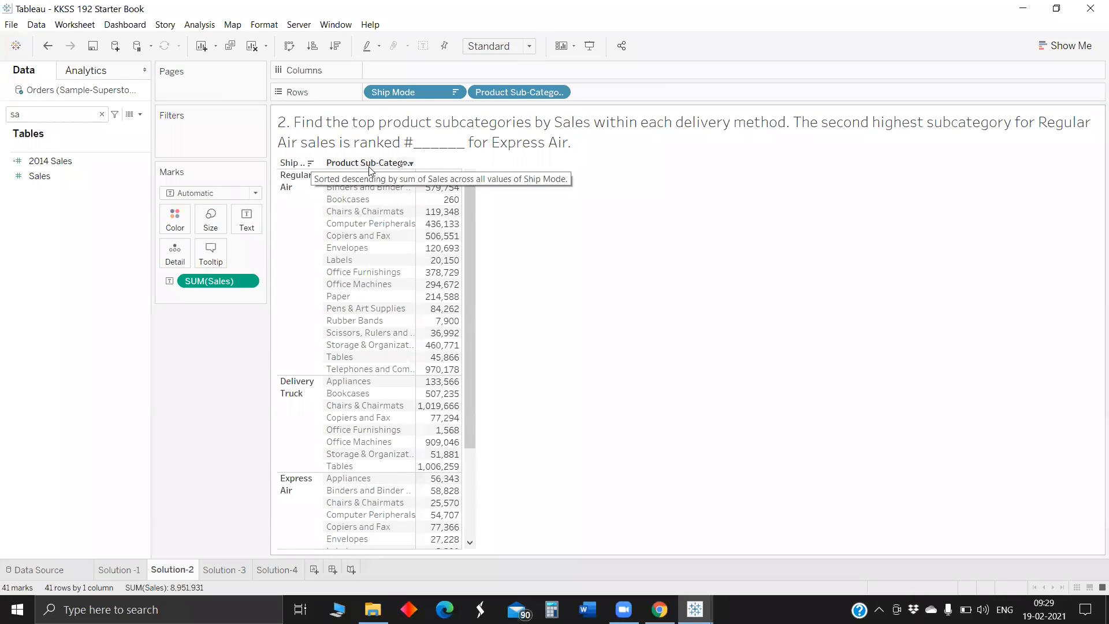
{"action": "left_click", "coordinate": [407, 164]}
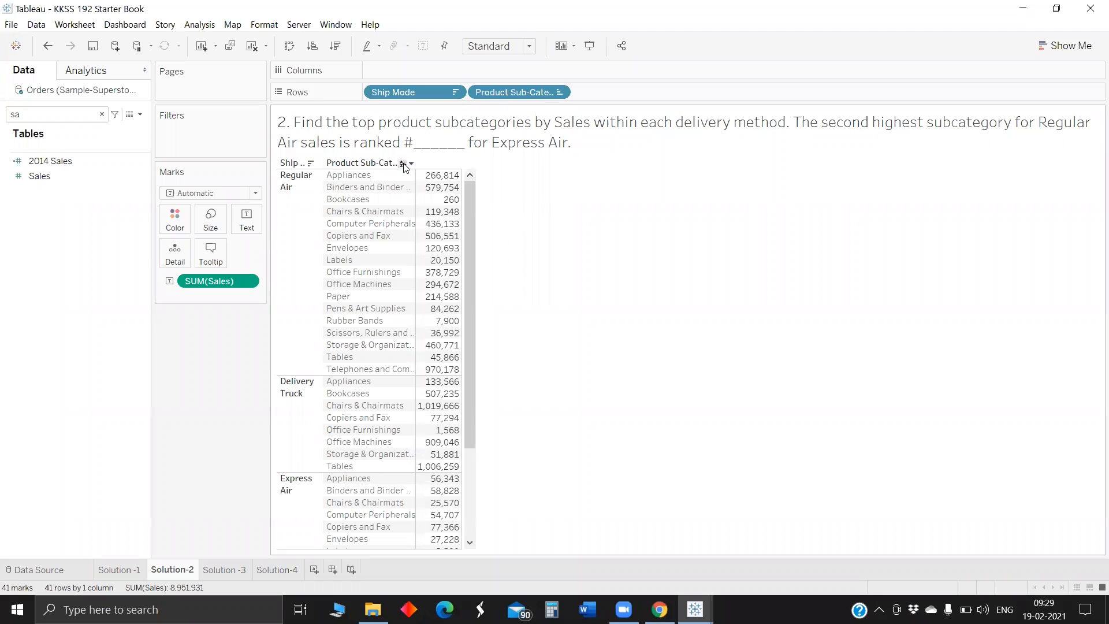
{"action": "left_click", "coordinate": [411, 165]}
{"action": "left_click", "coordinate": [335, 47]}
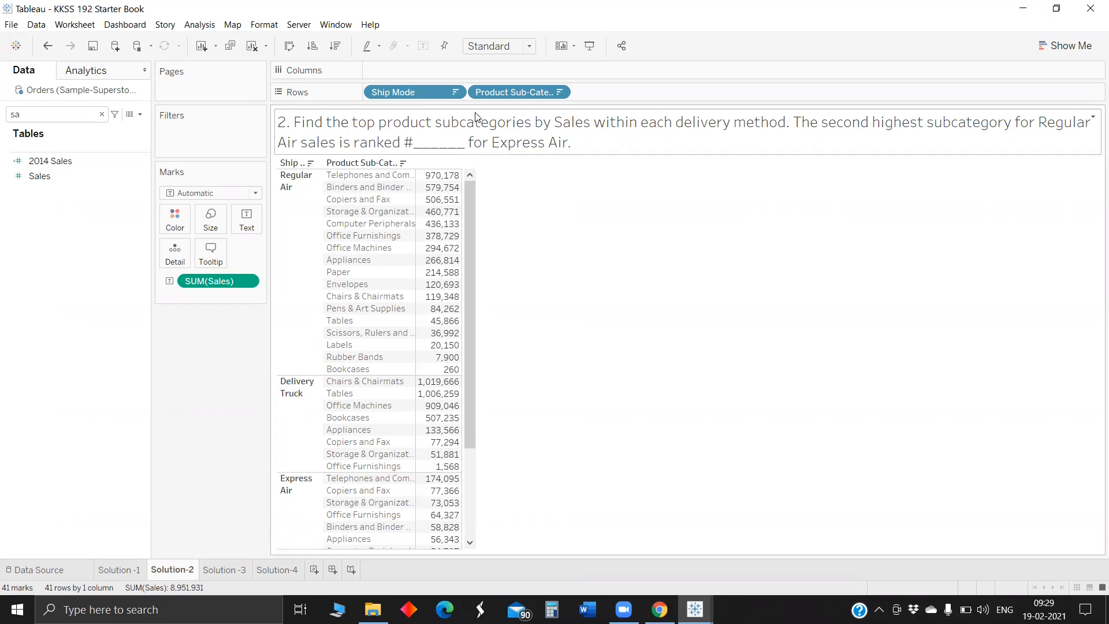
Move Ship Mode to Columns with wider table columns and apply the Rank quick table calculation to SUM(Sales)
{"action": "left_click_drag", "start_coordinate": [422, 100], "coordinate": [429, 70]}
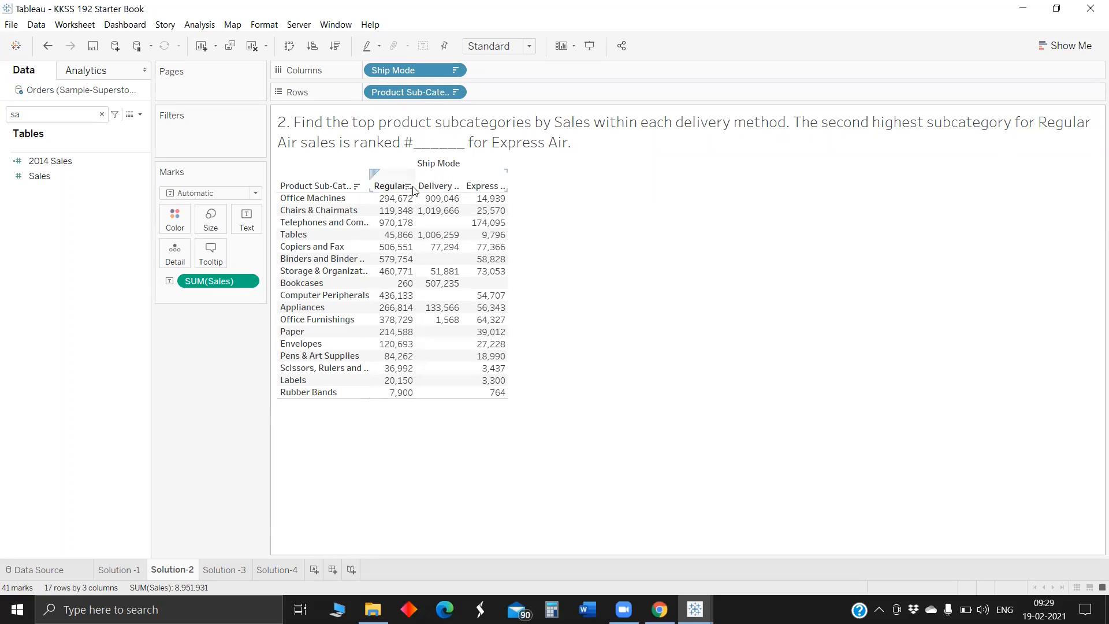
{"action": "left_click_drag", "start_coordinate": [416, 187], "coordinate": [438, 188]}
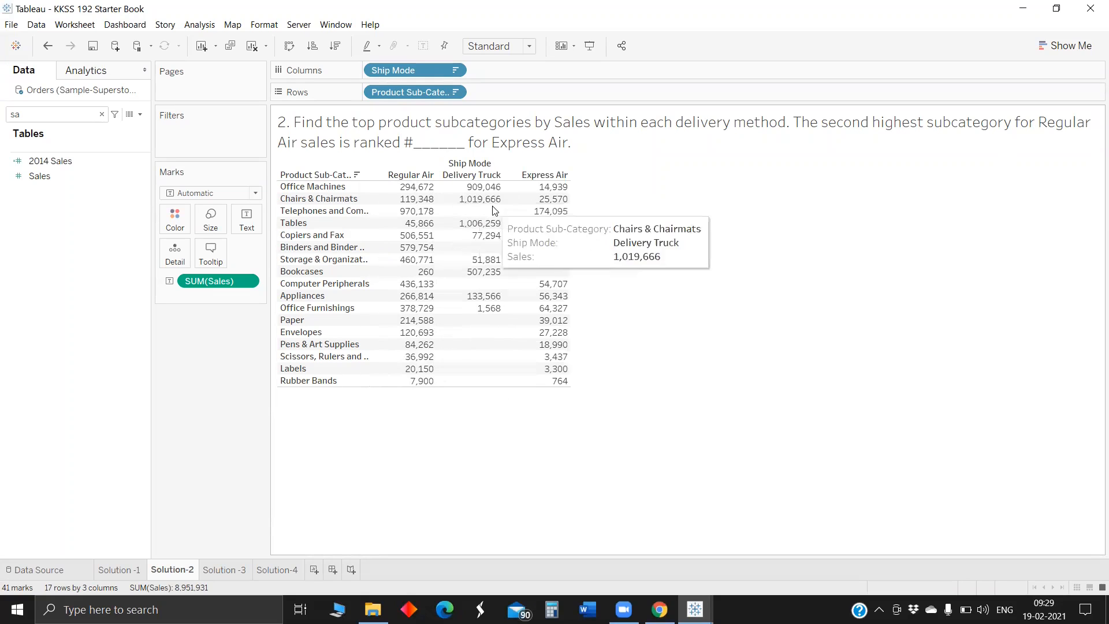
{"action": "left_click", "coordinate": [247, 281]}
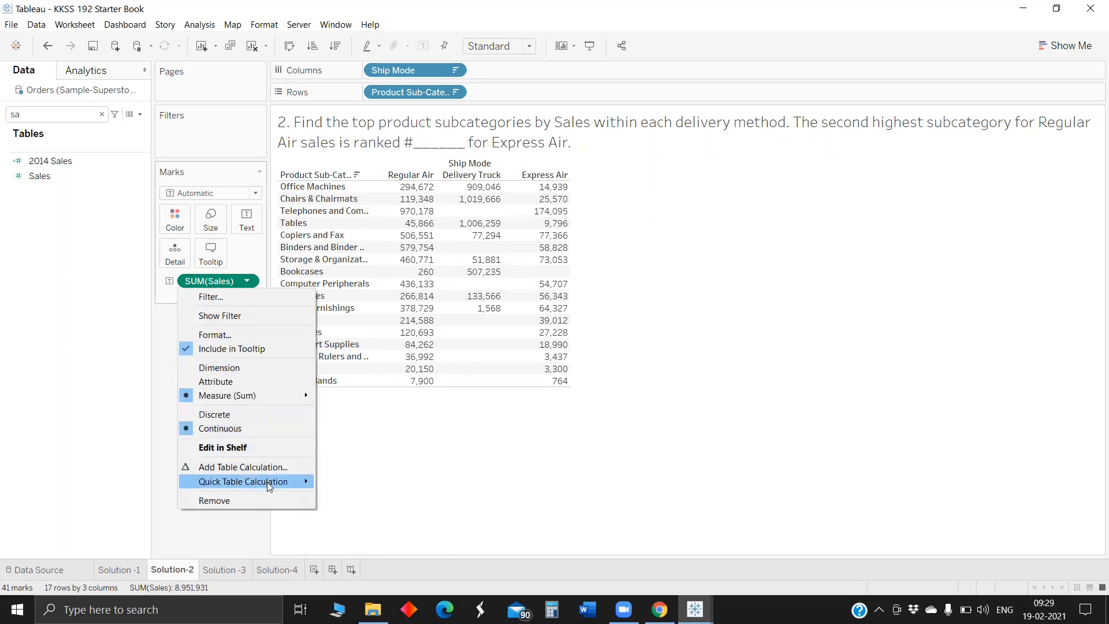
{"action": "mouse_move", "coordinate": [272, 486]}
{"action": "left_click", "coordinate": [358, 533]}
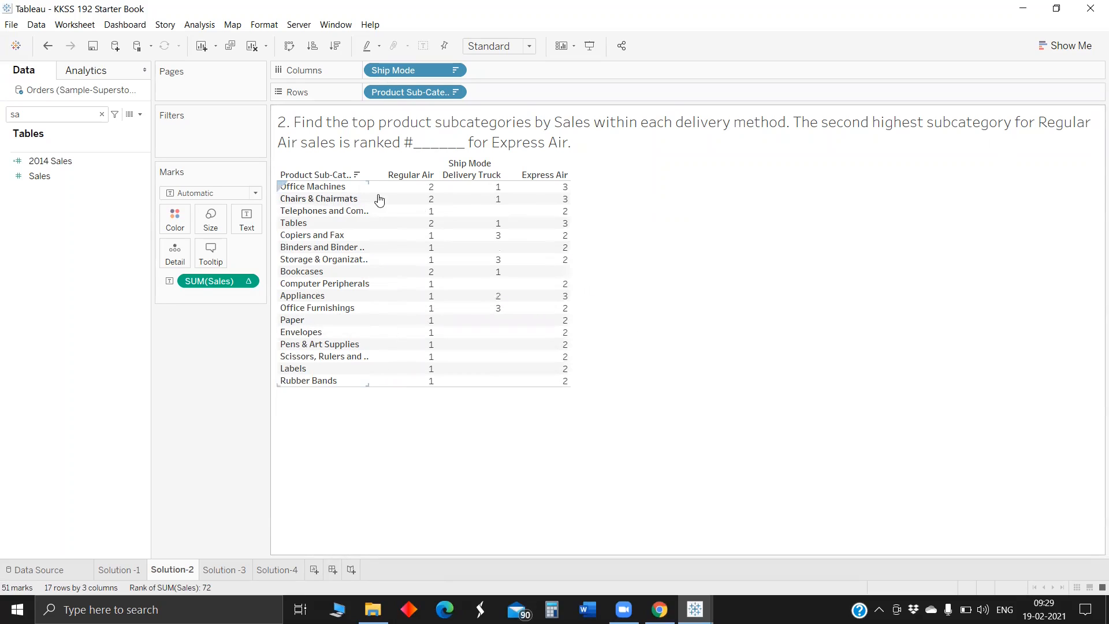
Set the Sales rank calculation to compute using Table (down)
{"action": "left_click", "coordinate": [247, 281]}
{"action": "mouse_move", "coordinate": [263, 468]}
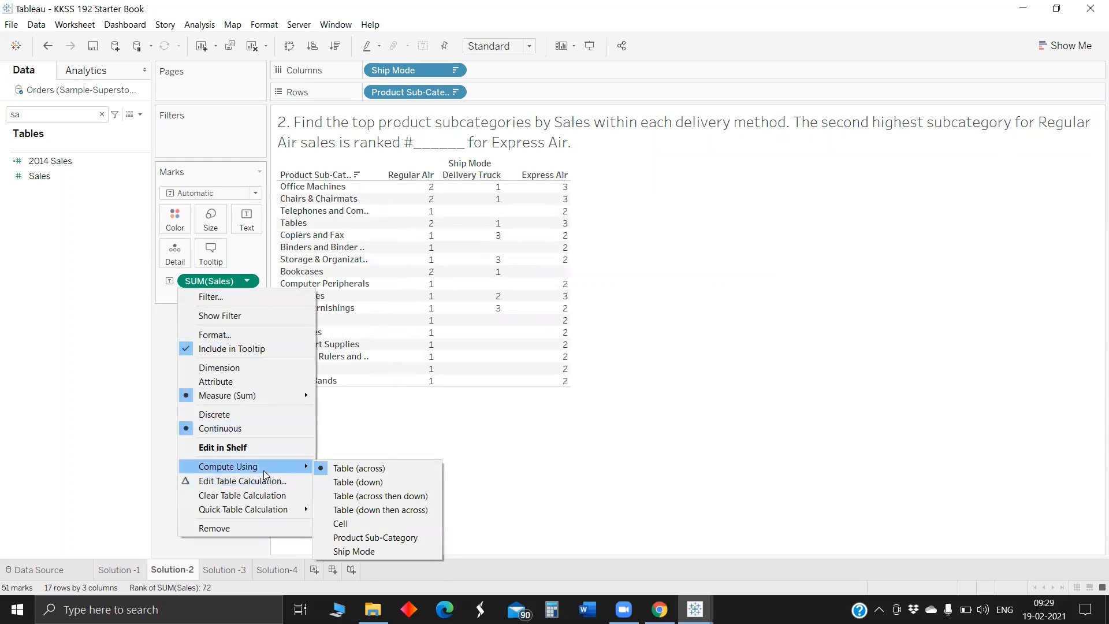
{"action": "left_click", "coordinate": [364, 482]}
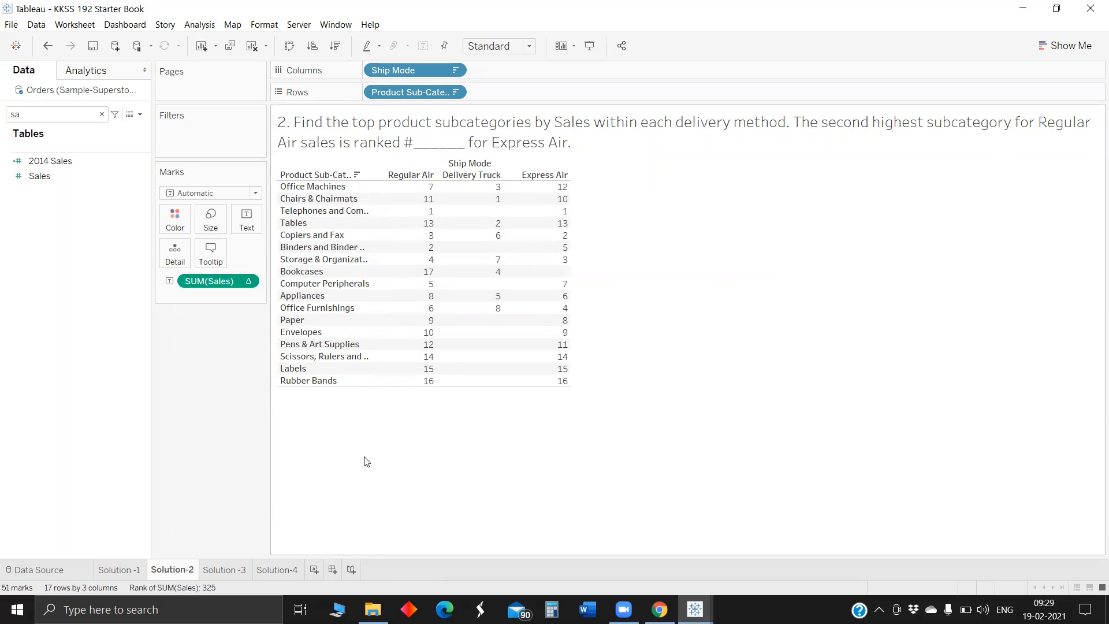
{"action": "left_click", "coordinate": [851, 146]}
Switch to the Solution -3 worksheet and clear the field search to list all fields
{"action": "left_click", "coordinate": [232, 571]}
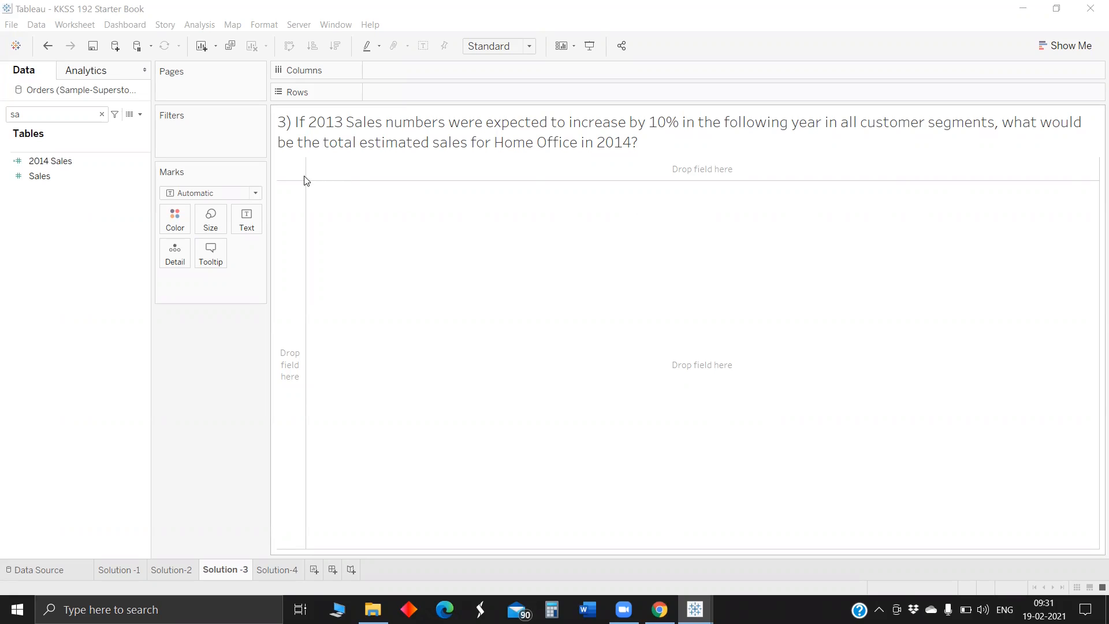
{"action": "left_click", "coordinate": [49, 116]}
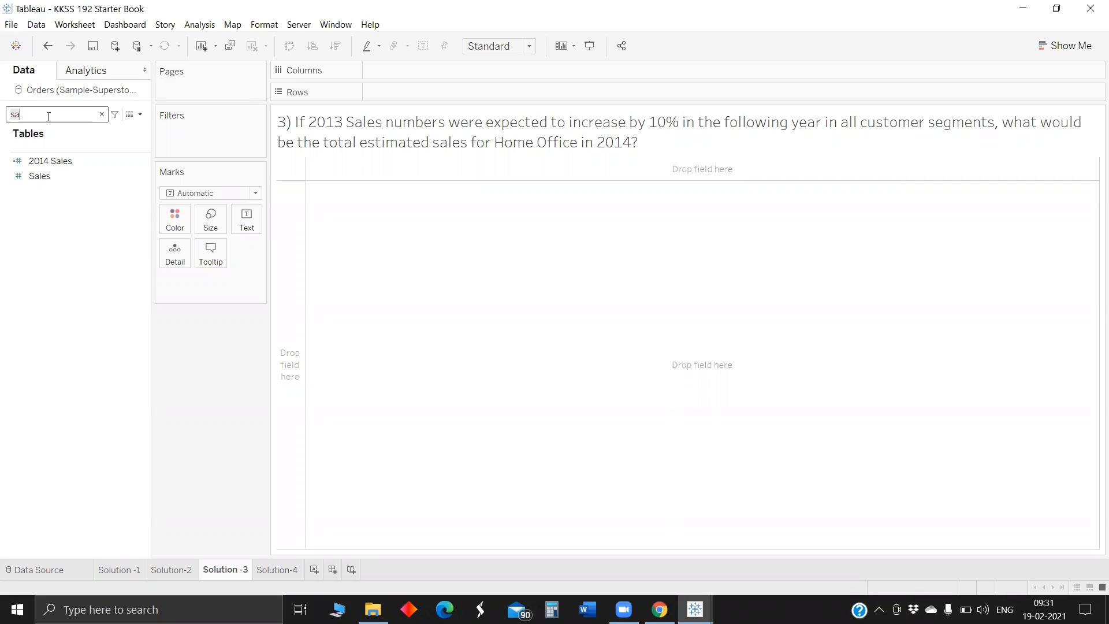
{"action": "key", "text": "BackSpace"}
{"action": "key", "text": "BackSpace"}
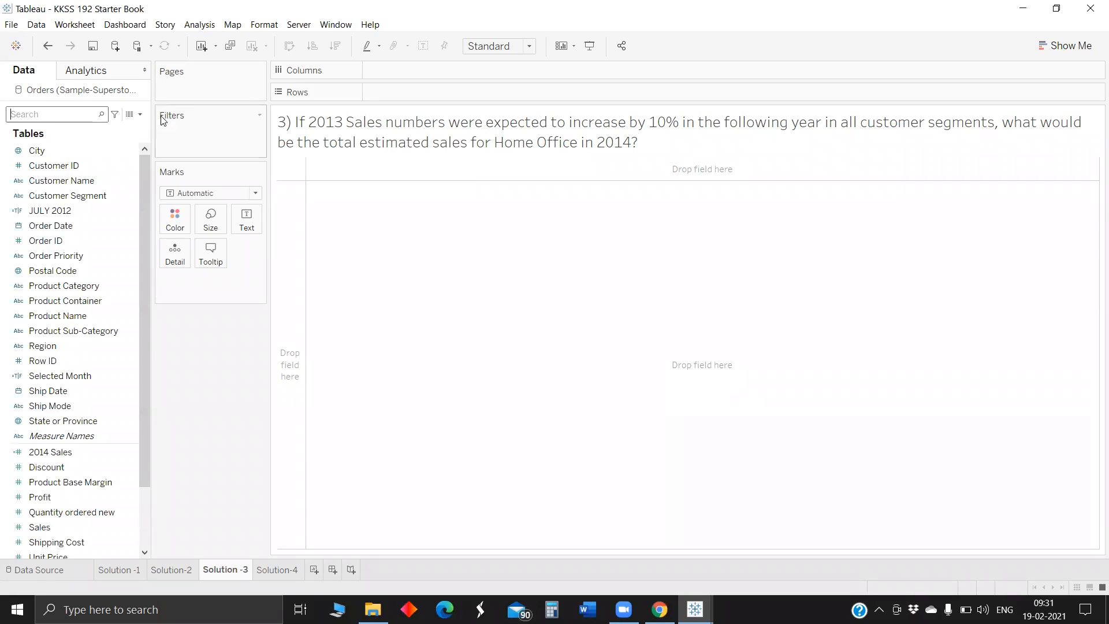
Create a calculated field named 2014 Sales with the formula 1.1 * [Sales]
{"action": "left_click", "coordinate": [140, 114]}
{"action": "left_click", "coordinate": [116, 129]}
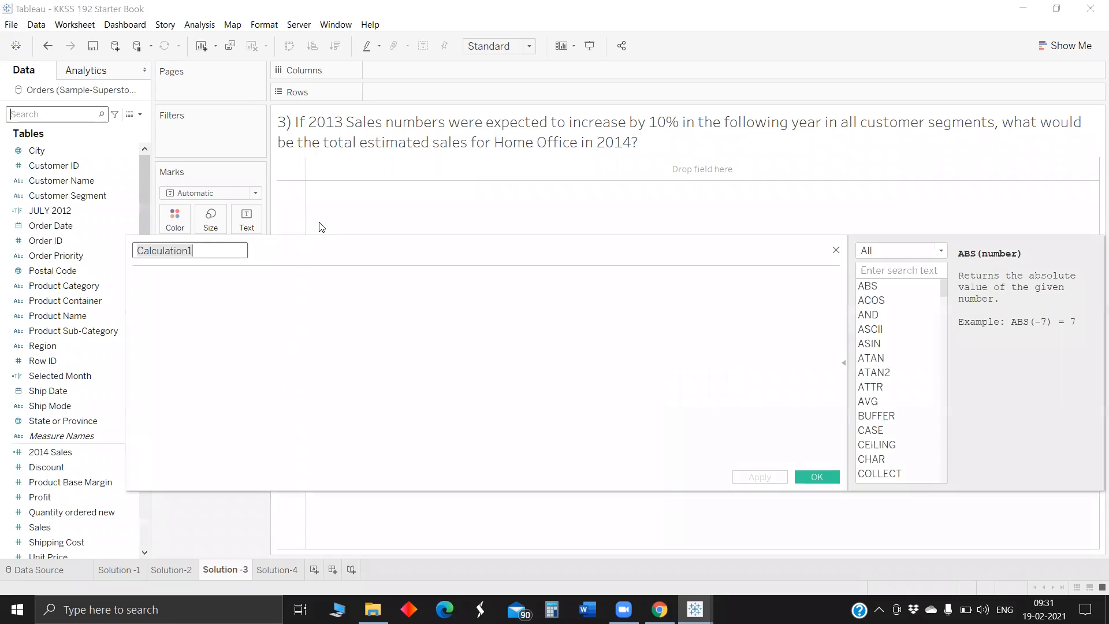
{"action": "key", "text": "BackSpace"}
{"action": "type", "text": "20"}
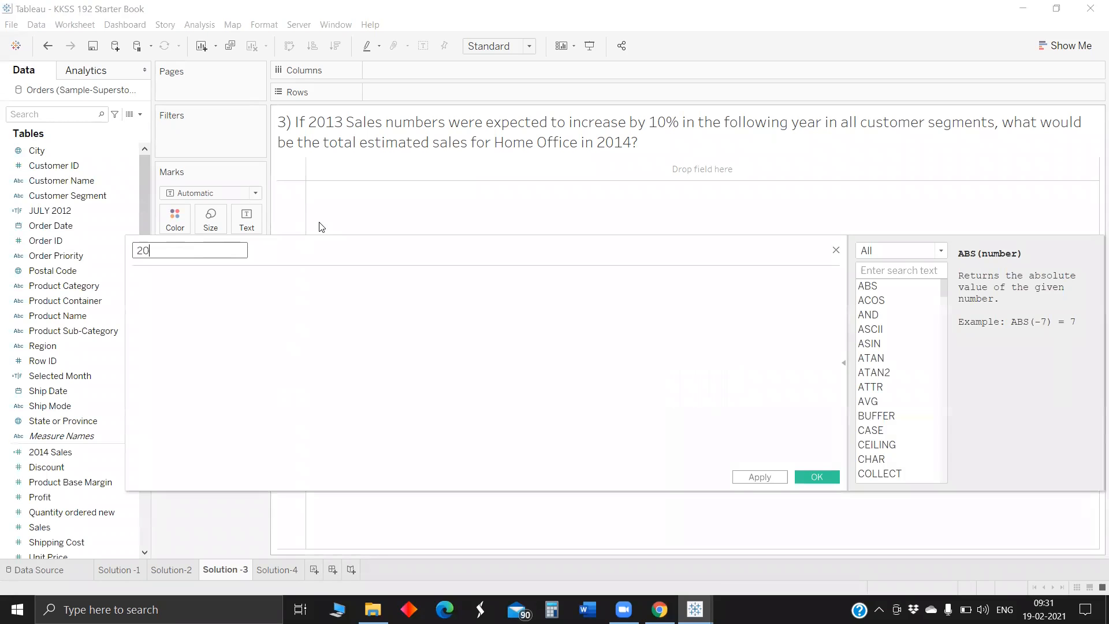
{"action": "type", "text": "14 Slles"}
{"action": "left_click", "coordinate": [263, 296]}
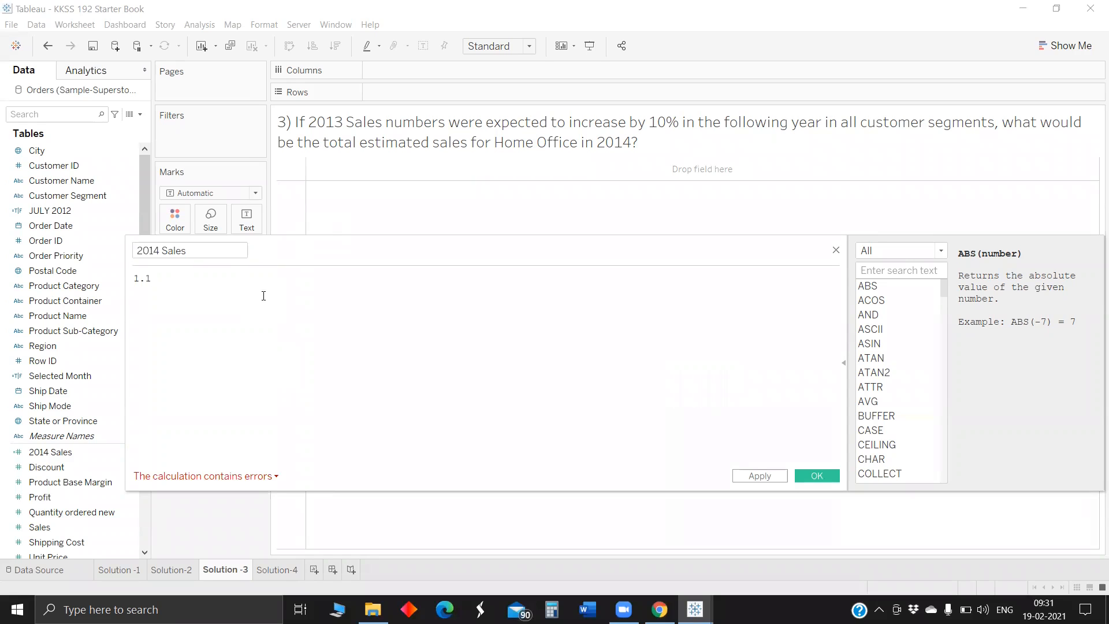
{"action": "type", "text": "* [Sa"}
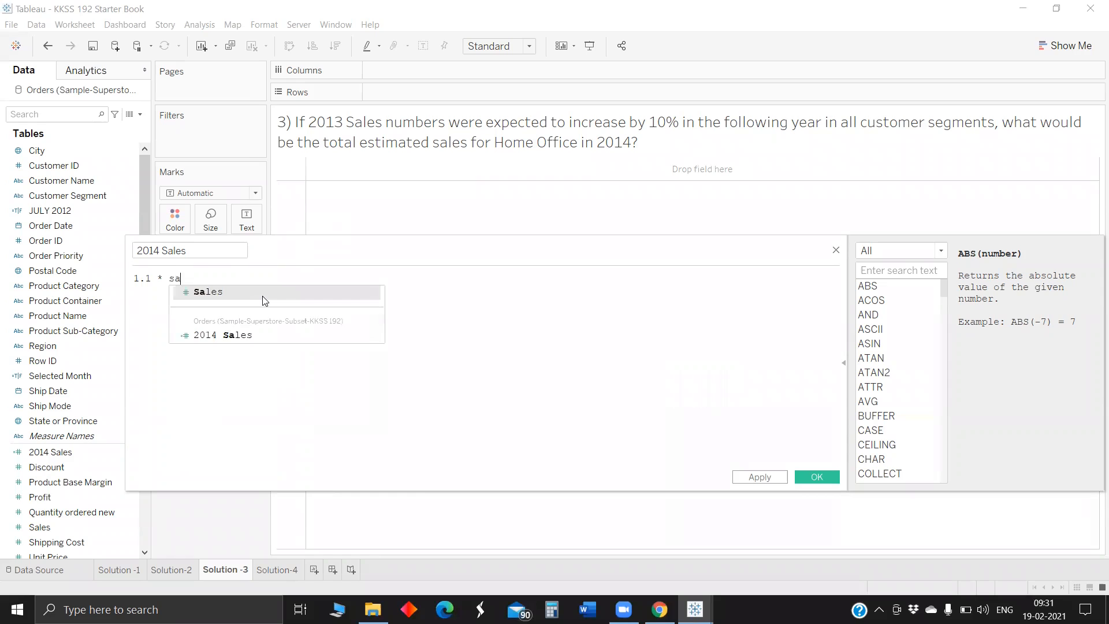
{"action": "key", "text": "Return"}
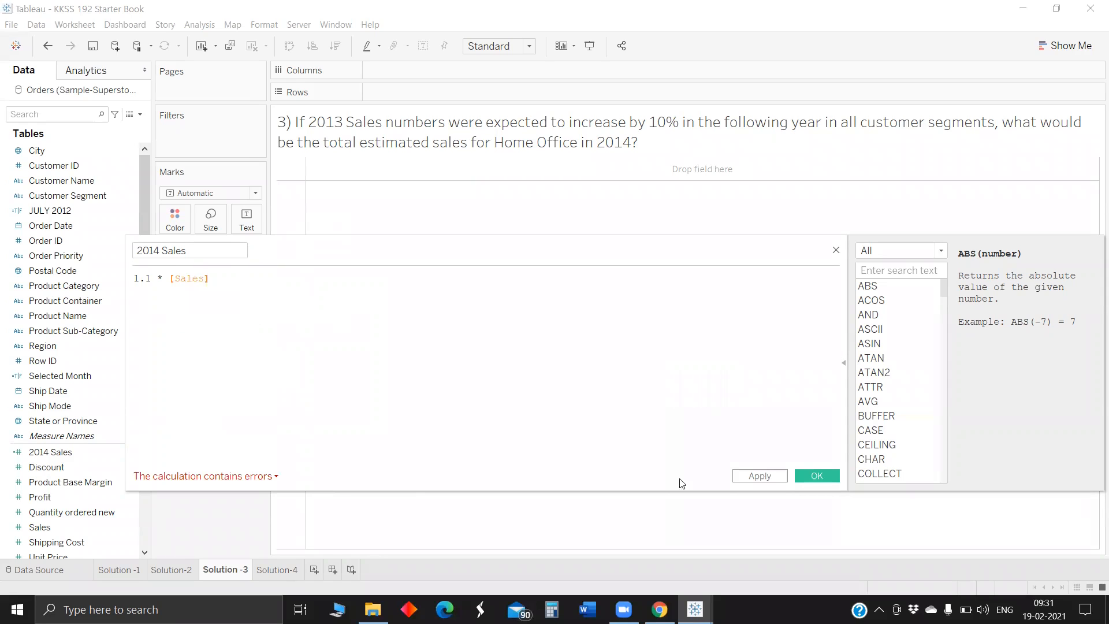
Check the calculation error, add a trailing space to the name 2014 Sales and save the calculated field
{"action": "left_click", "coordinate": [184, 476]}
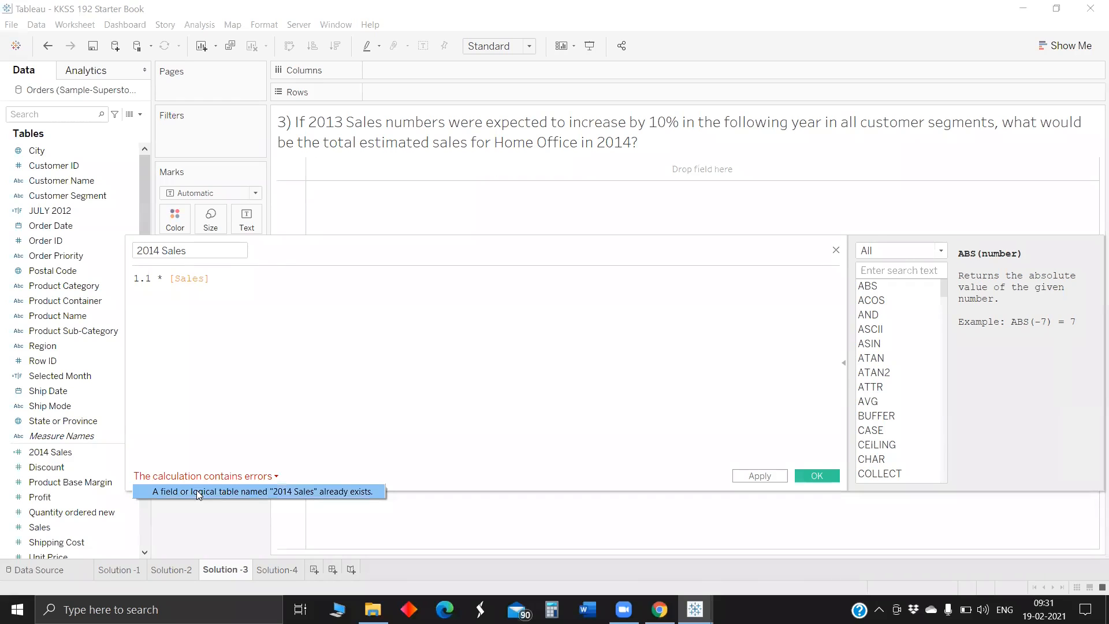
{"action": "left_click", "coordinate": [197, 489]}
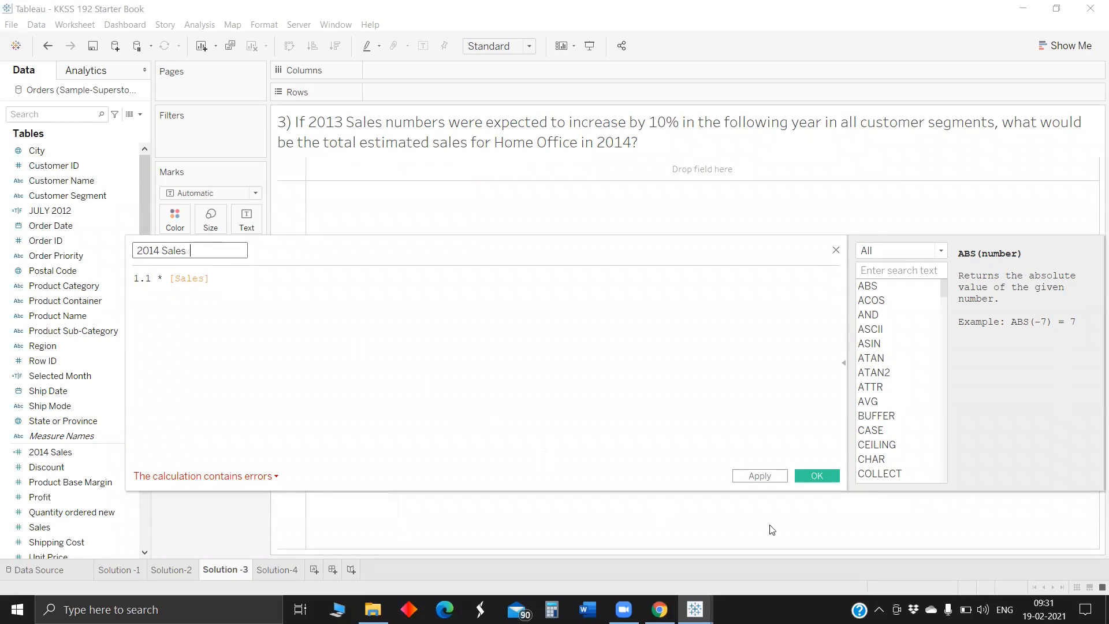
{"action": "left_click", "coordinate": [819, 477]}
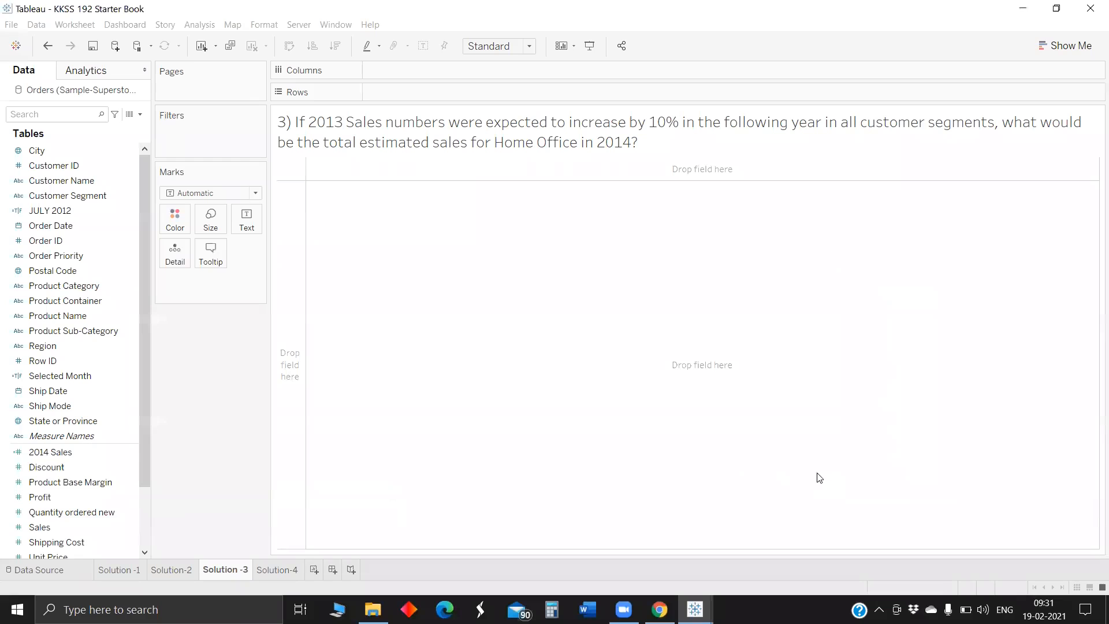
Place Customer Segment on Rows and show the sum of Sales as text for each segment
{"action": "left_click", "coordinate": [57, 114]}
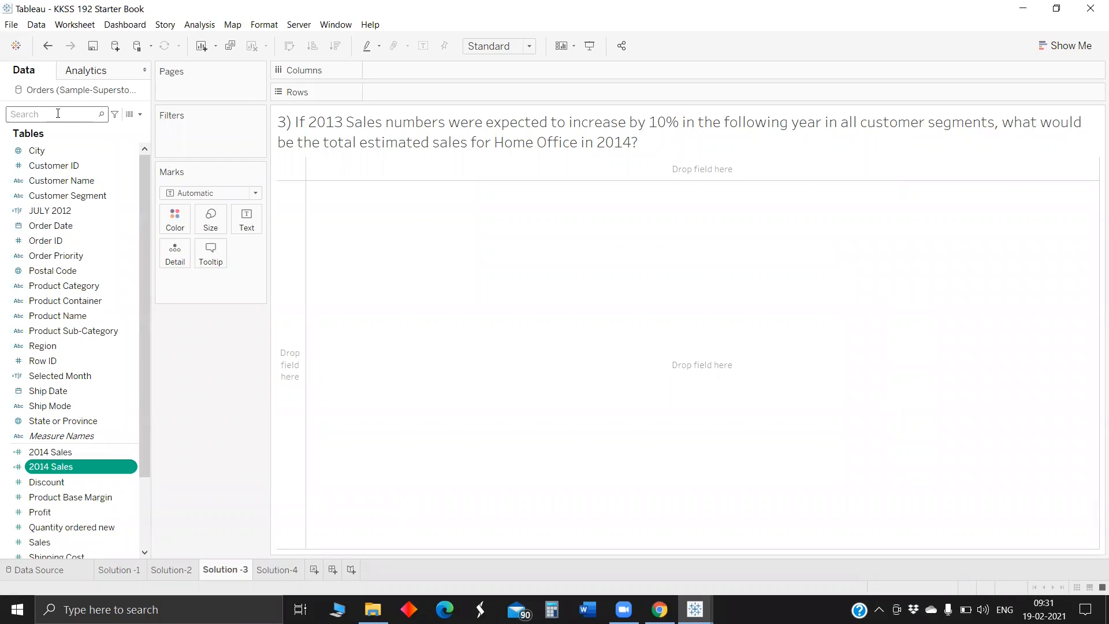
{"action": "type", "text": "cu"}
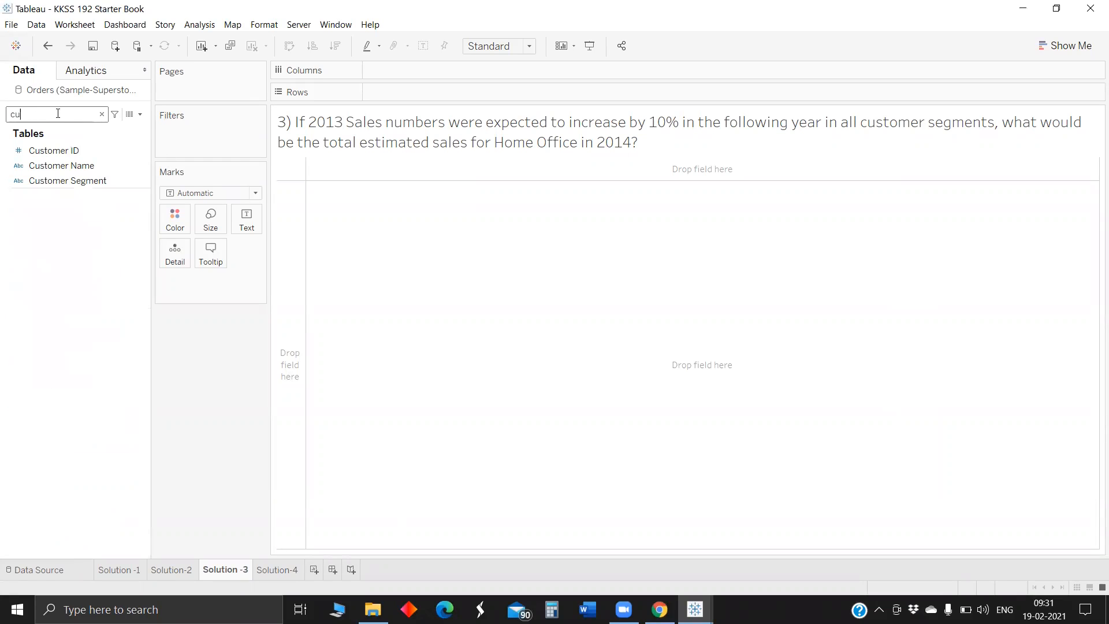
{"action": "left_click_drag", "start_coordinate": [77, 179], "coordinate": [350, 98]}
{"action": "left_click", "coordinate": [62, 114]}
{"action": "type", "text": "sa"}
{"action": "left_click_drag", "start_coordinate": [63, 191], "coordinate": [255, 221]}
Add the already existing aggregate 2014 Sales field, display the view as a text table and order Sales before 2014 Sales
{"action": "right_click", "coordinate": [94, 175]}
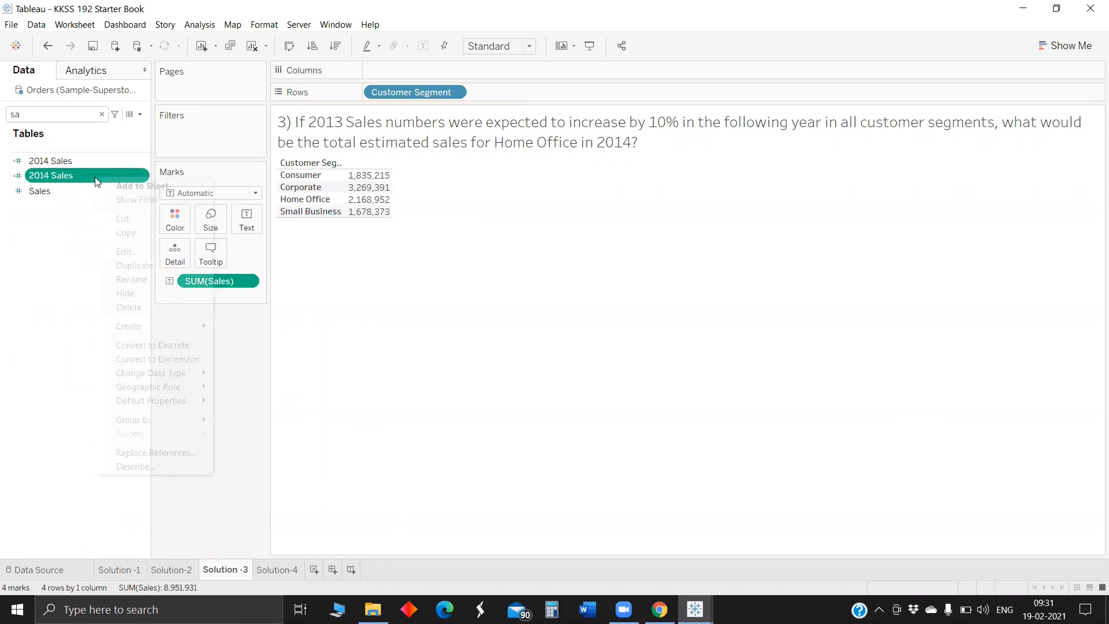
{"action": "left_click", "coordinate": [70, 223]}
{"action": "left_click_drag", "start_coordinate": [70, 163], "coordinate": [550, 97]}
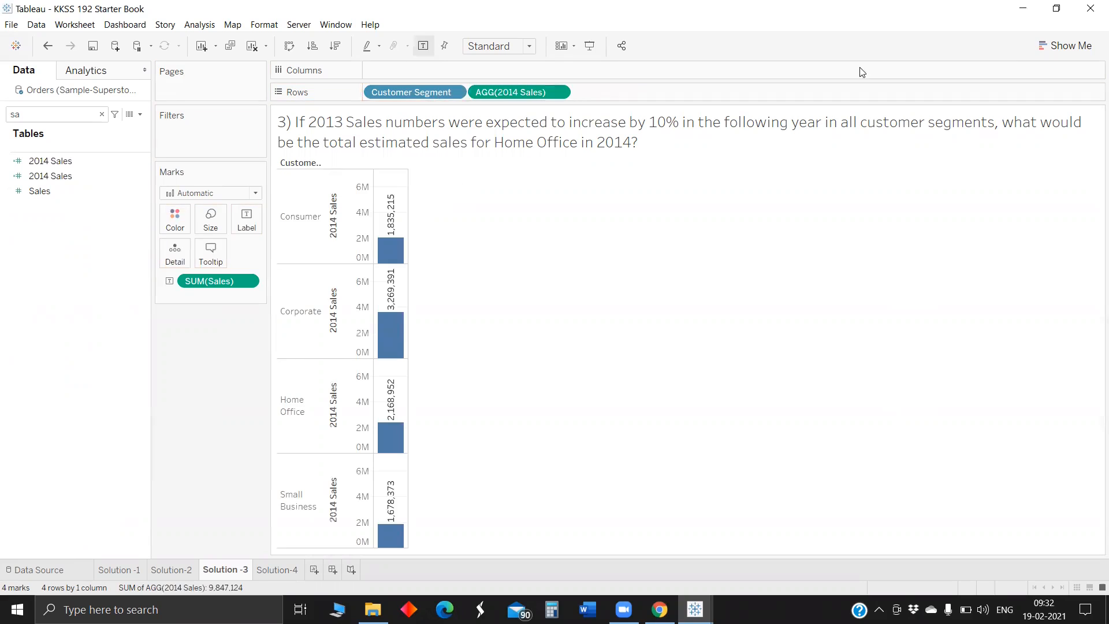
{"action": "left_click", "coordinate": [1066, 46]}
{"action": "left_click", "coordinate": [998, 93]}
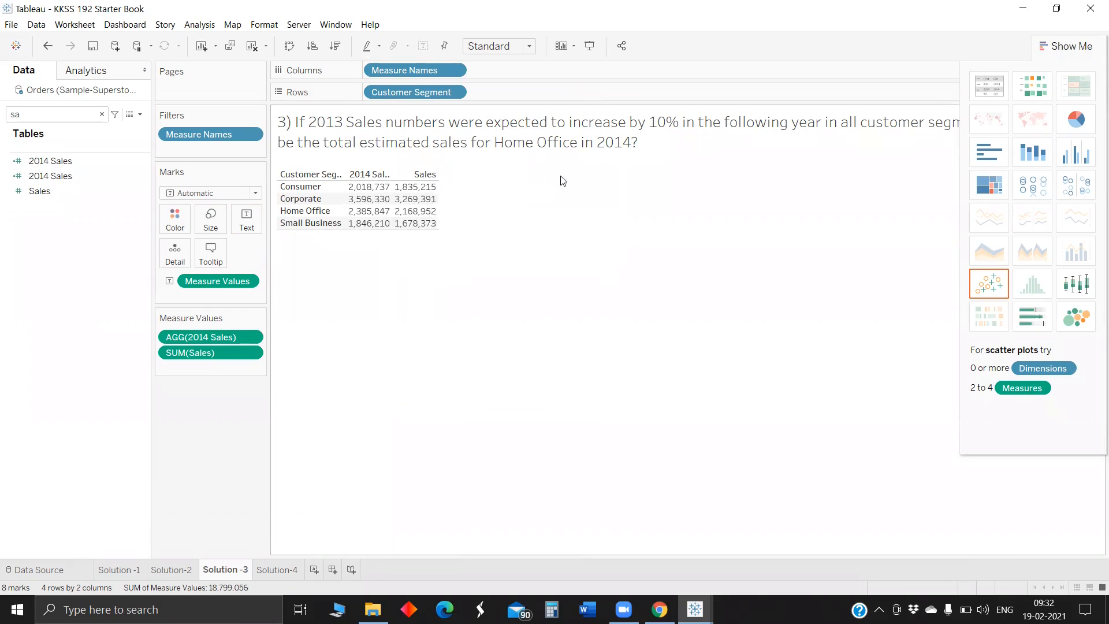
{"action": "left_click_drag", "start_coordinate": [205, 338], "coordinate": [207, 362]}
Find the Order Date field and filter the view by its years to include only 2013
{"action": "left_click", "coordinate": [47, 117]}
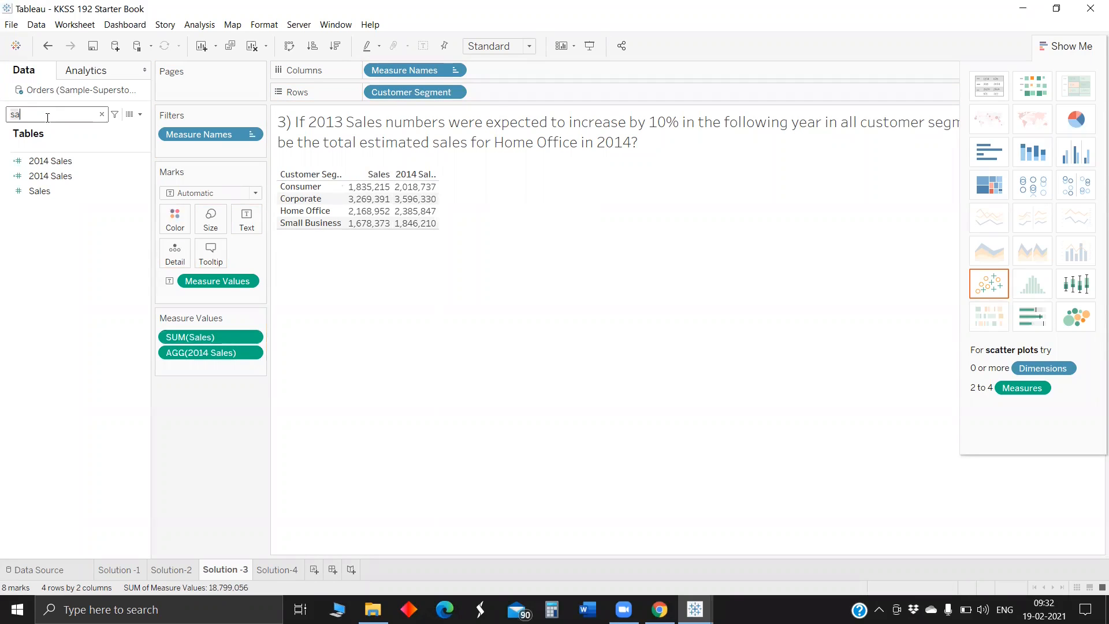
{"action": "key", "text": "BackSpace"}
{"action": "key", "text": "BackSpace"}
{"action": "type", "text": "o"}
{"action": "left_click_drag", "start_coordinate": [51, 195], "coordinate": [209, 151]}
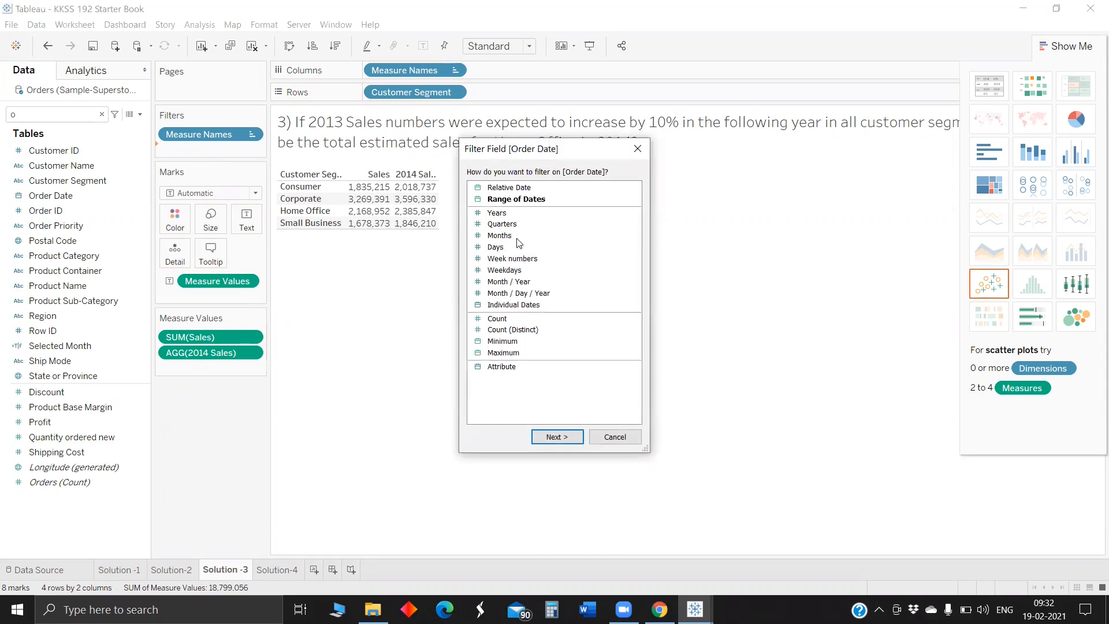
{"action": "left_click", "coordinate": [538, 214]}
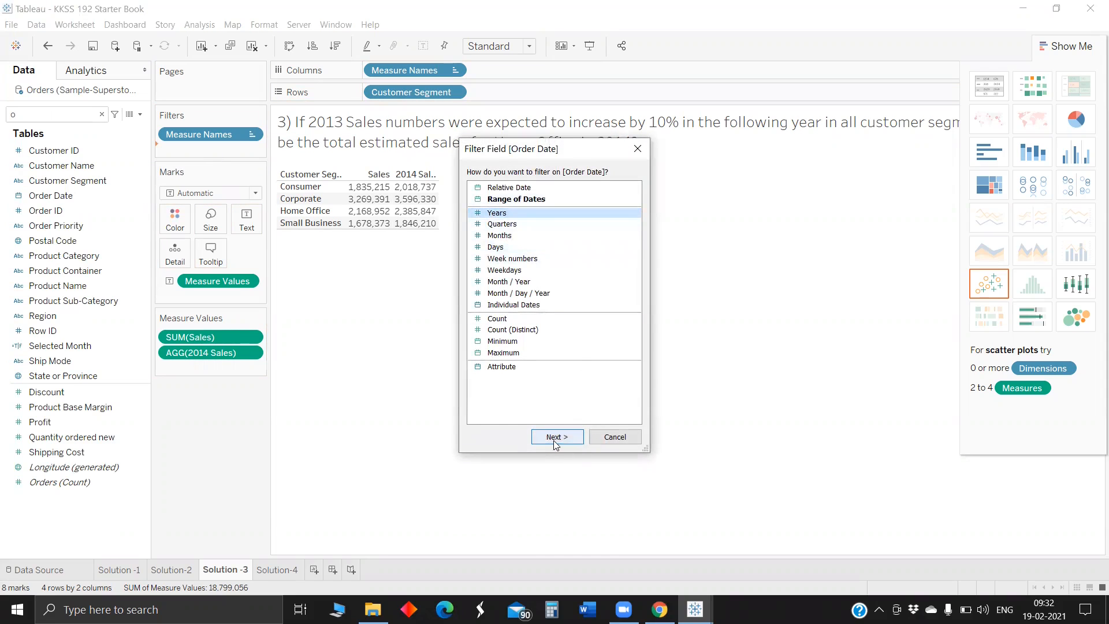
{"action": "left_click", "coordinate": [578, 436]}
{"action": "left_click", "coordinate": [436, 230]}
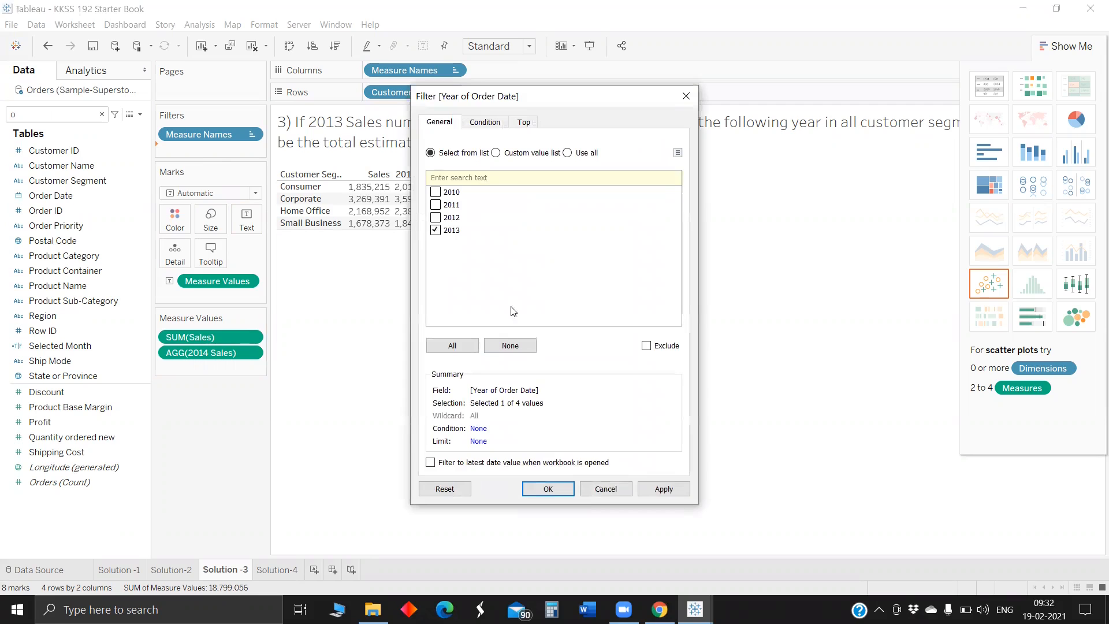
{"action": "left_click", "coordinate": [664, 491]}
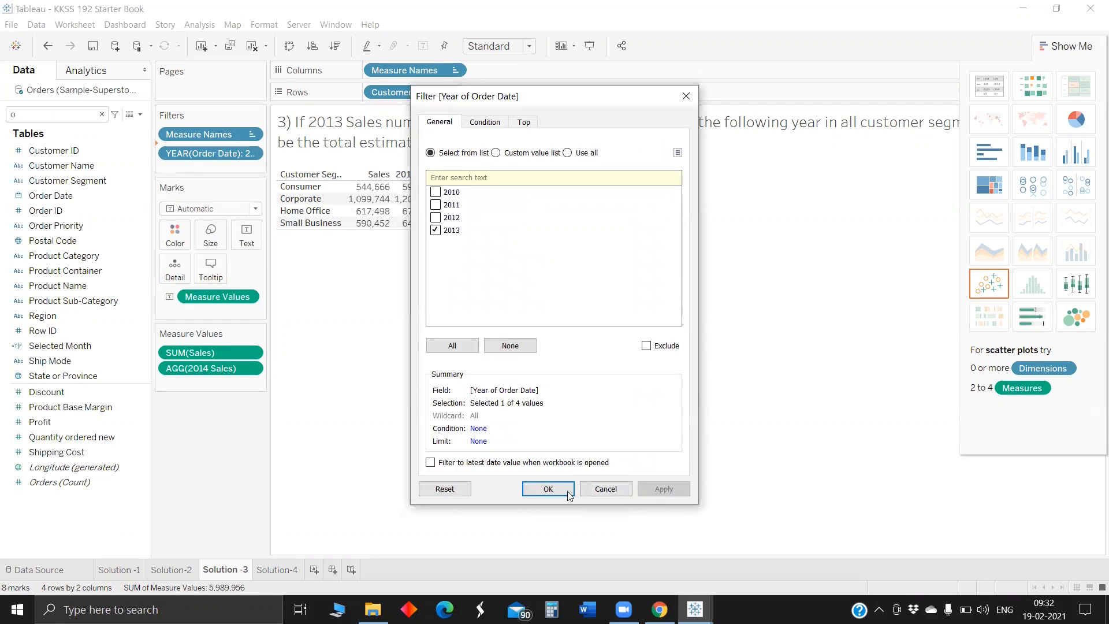
{"action": "left_click", "coordinate": [548, 489]}
Widen the table columns and highlight the Home Office value under 2014 Sales
{"action": "mouse_move", "coordinate": [427, 177]}
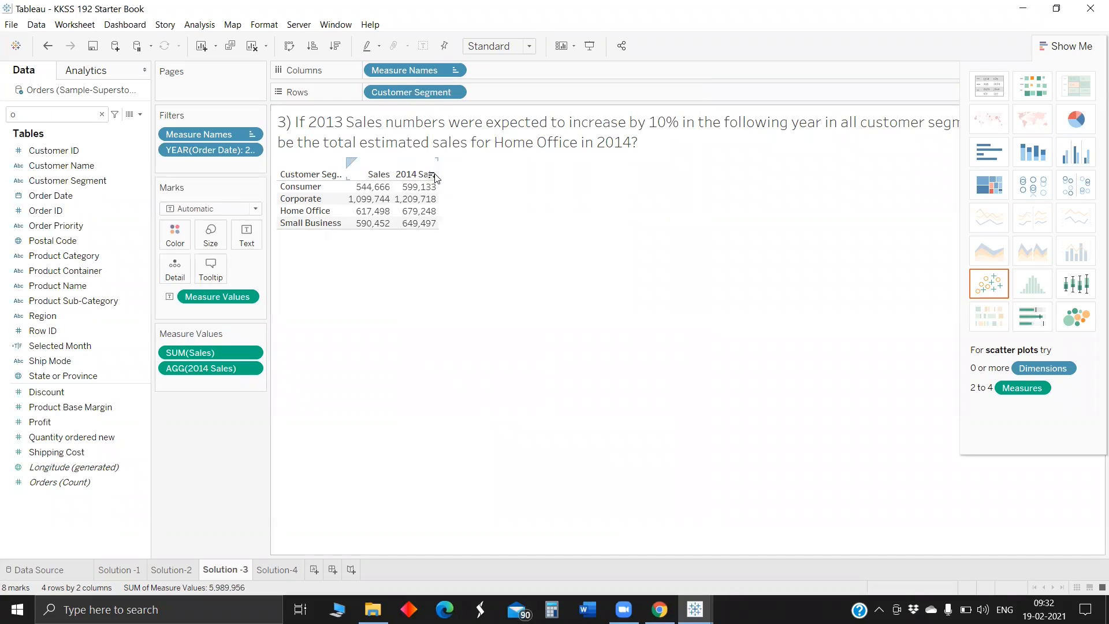
{"action": "left_click_drag", "start_coordinate": [439, 166], "coordinate": [460, 166]}
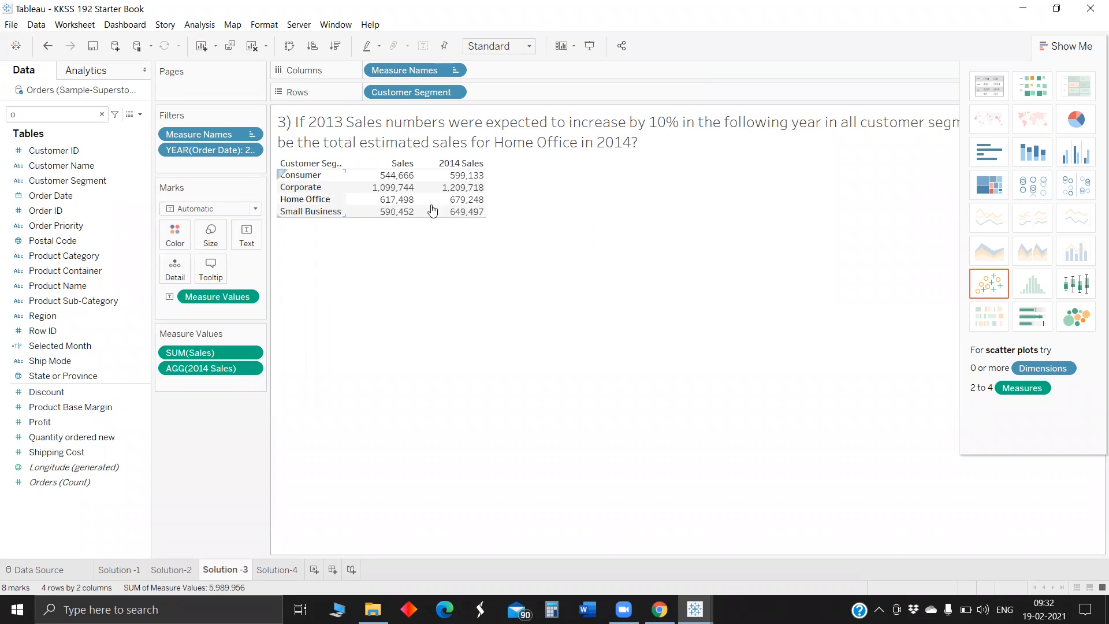
{"action": "left_click", "coordinate": [468, 202]}
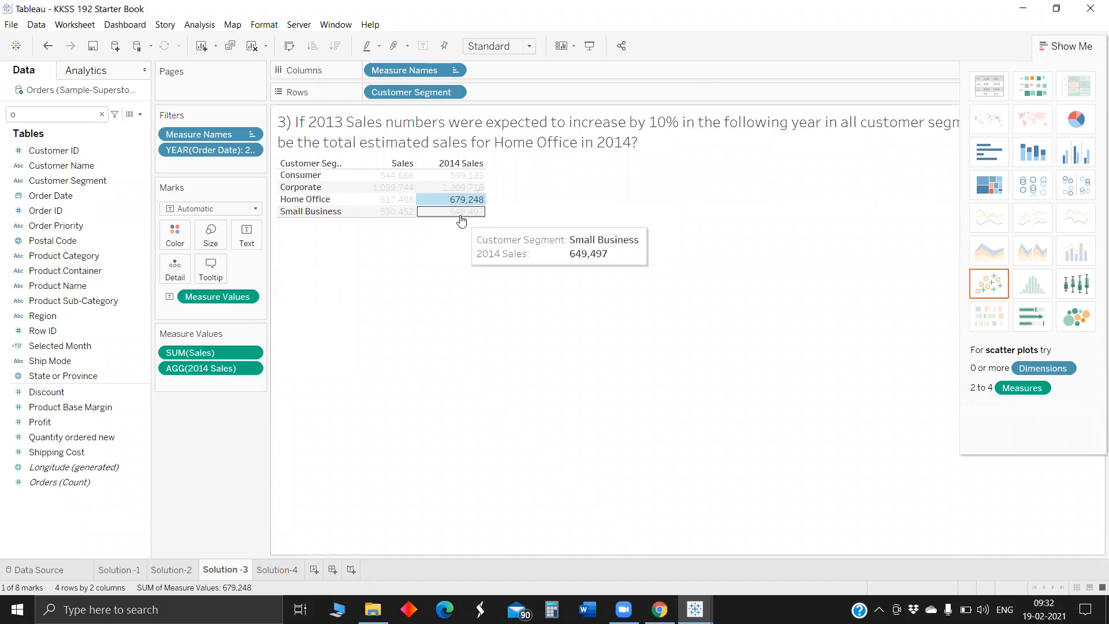
{"action": "mouse_move", "coordinate": [468, 208]}
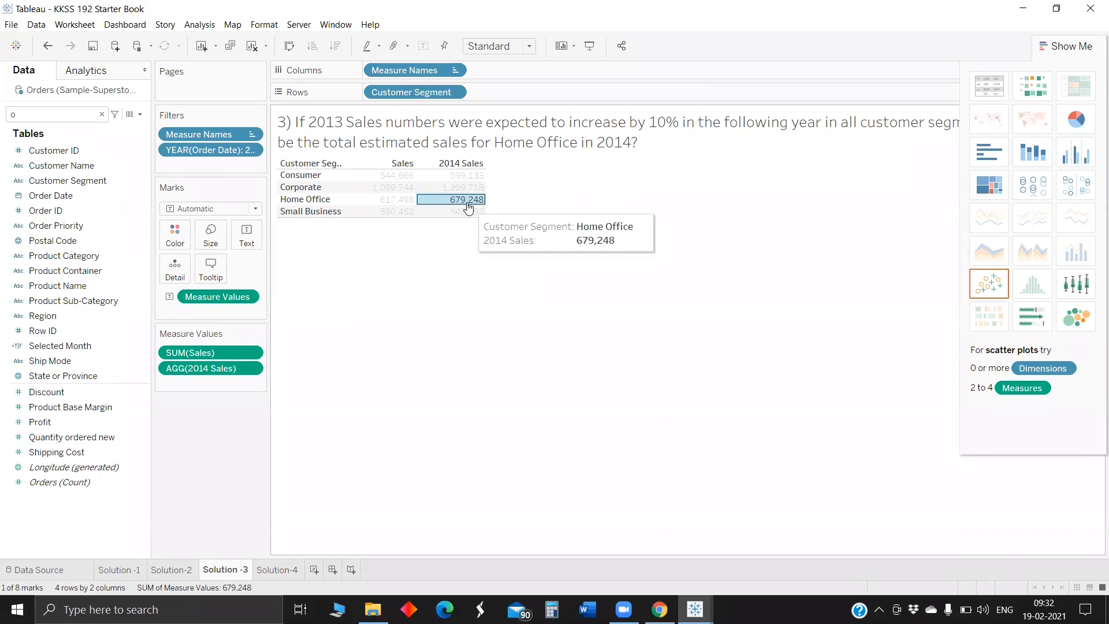
Filter Customer Segment to Home Office only, excluding Consumer, Corporate and Small Business
{"action": "left_click_drag", "start_coordinate": [411, 92], "coordinate": [253, 167]}
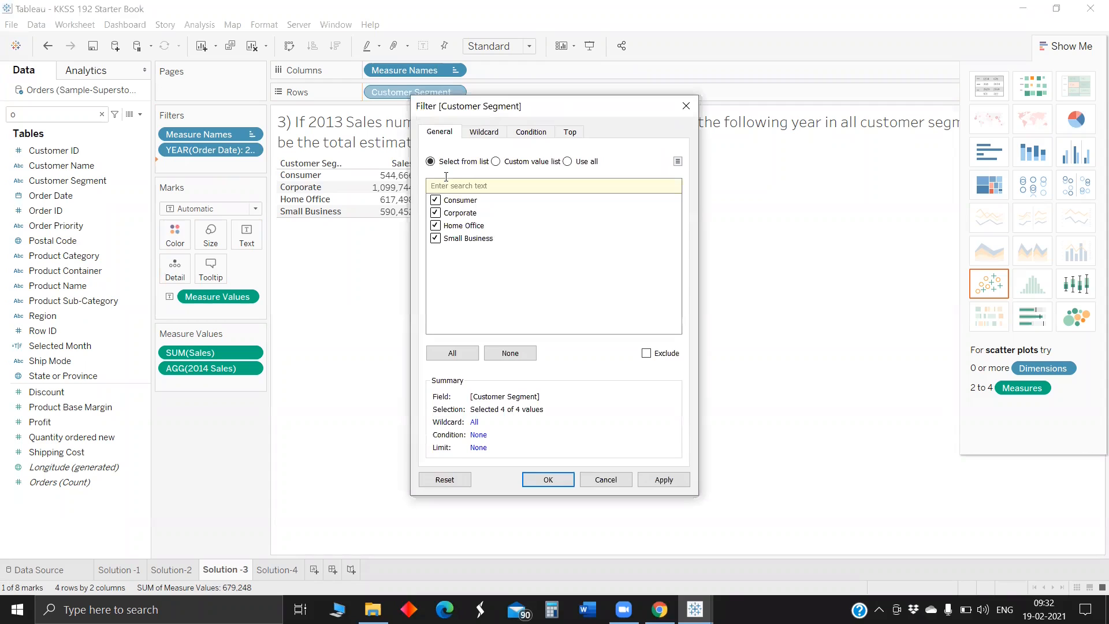
{"action": "left_click", "coordinate": [430, 202]}
{"action": "left_click_drag", "start_coordinate": [550, 107], "coordinate": [797, 101]}
{"action": "left_click", "coordinate": [659, 206]}
{"action": "left_click", "coordinate": [660, 193]}
{"action": "left_click", "coordinate": [659, 231]}
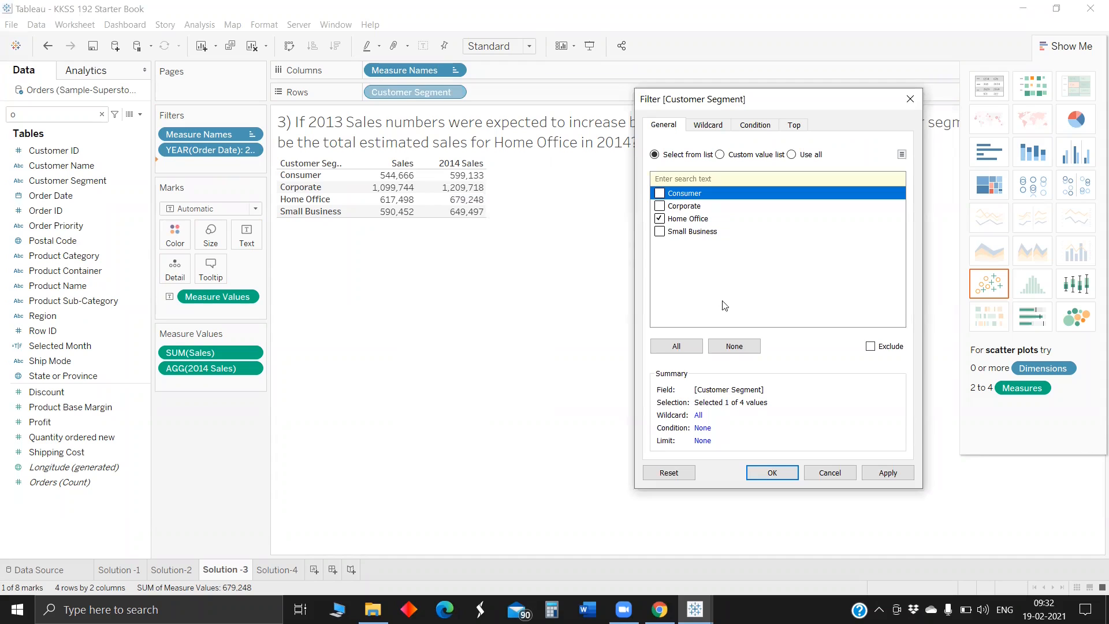
{"action": "left_click", "coordinate": [883, 473]}
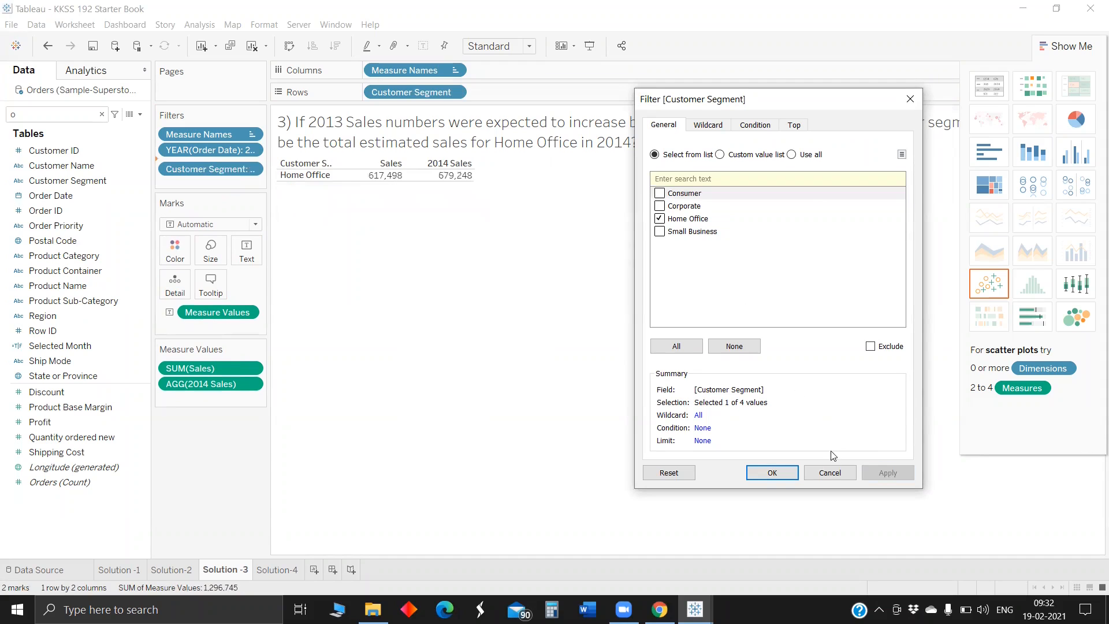
{"action": "left_click", "coordinate": [786, 472]}
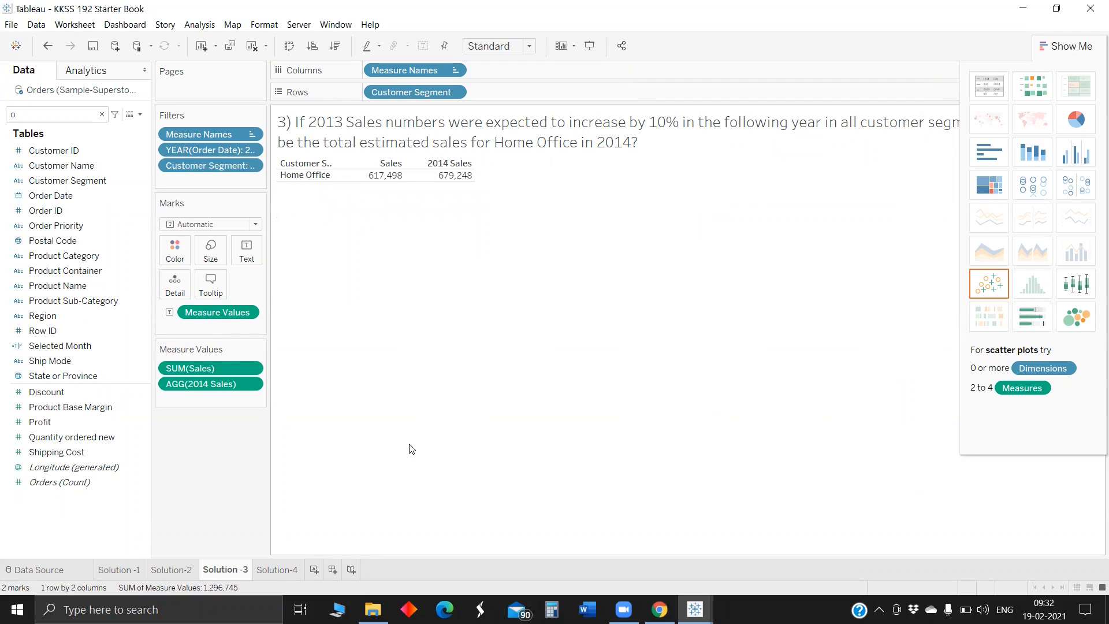
In the Solution-4 worksheet, hide the chart suggestions and start a calculated field named Ratio
{"action": "left_click", "coordinate": [277, 571]}
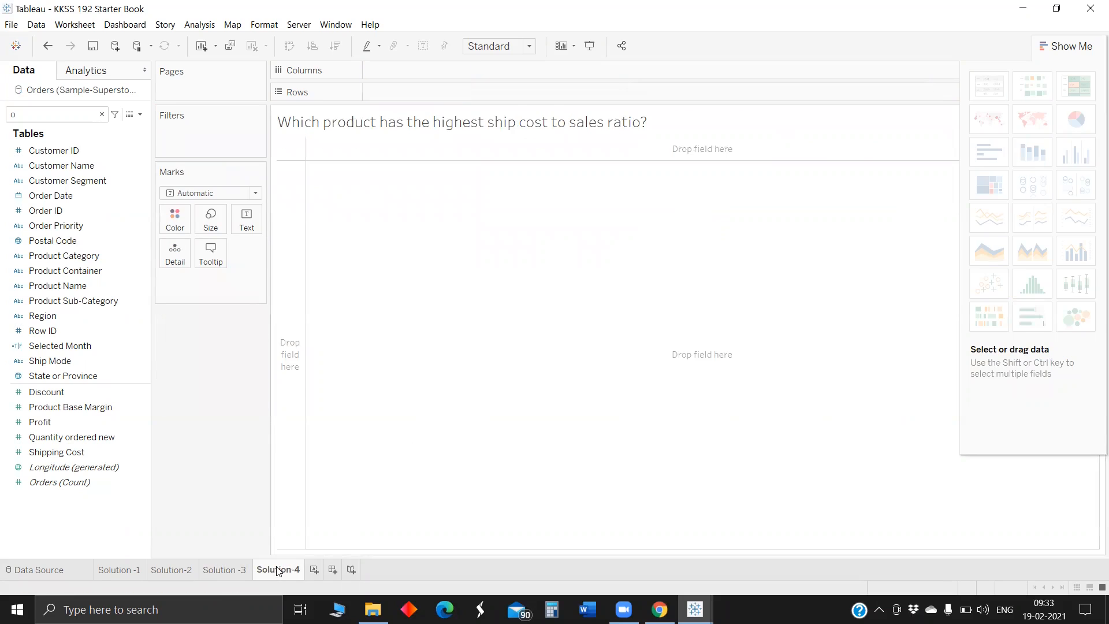
{"action": "left_click", "coordinate": [1064, 46]}
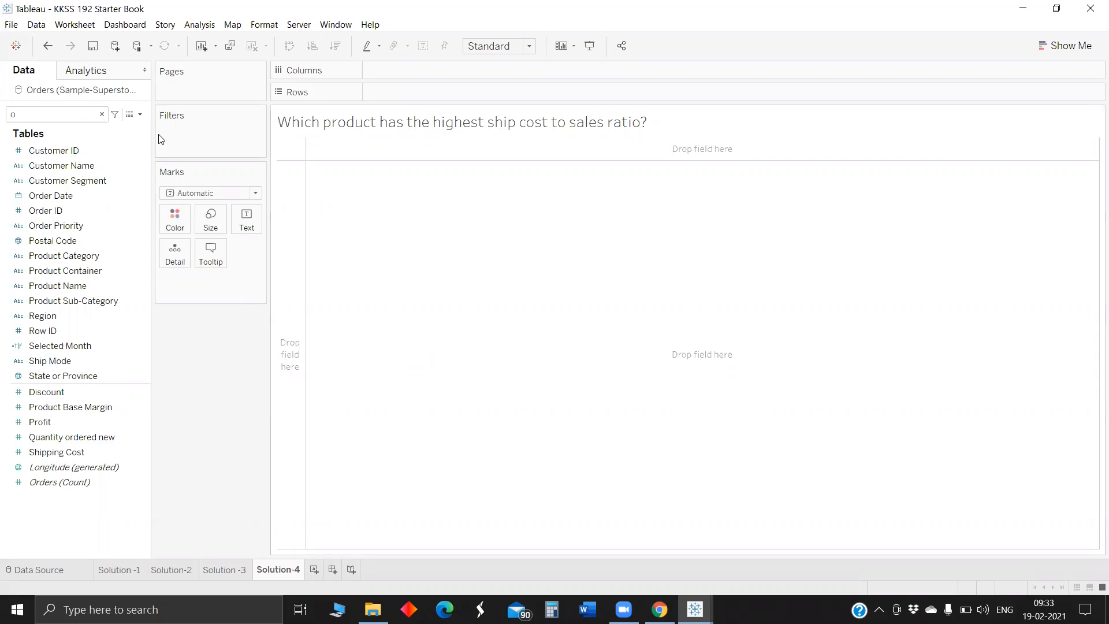
{"action": "left_click", "coordinate": [140, 115]}
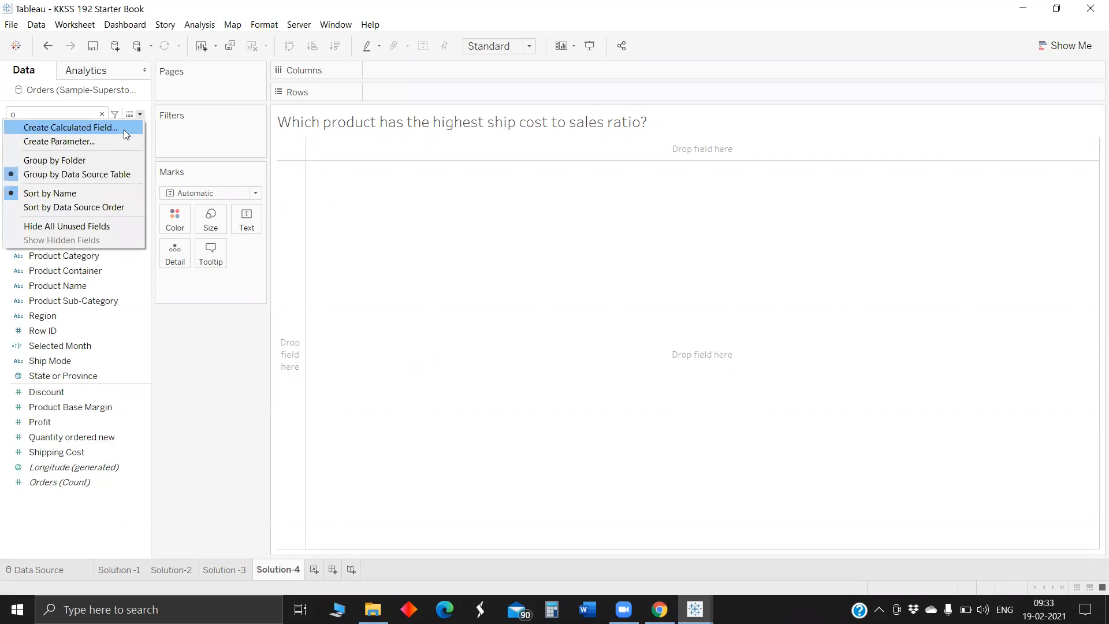
{"action": "left_click", "coordinate": [119, 128]}
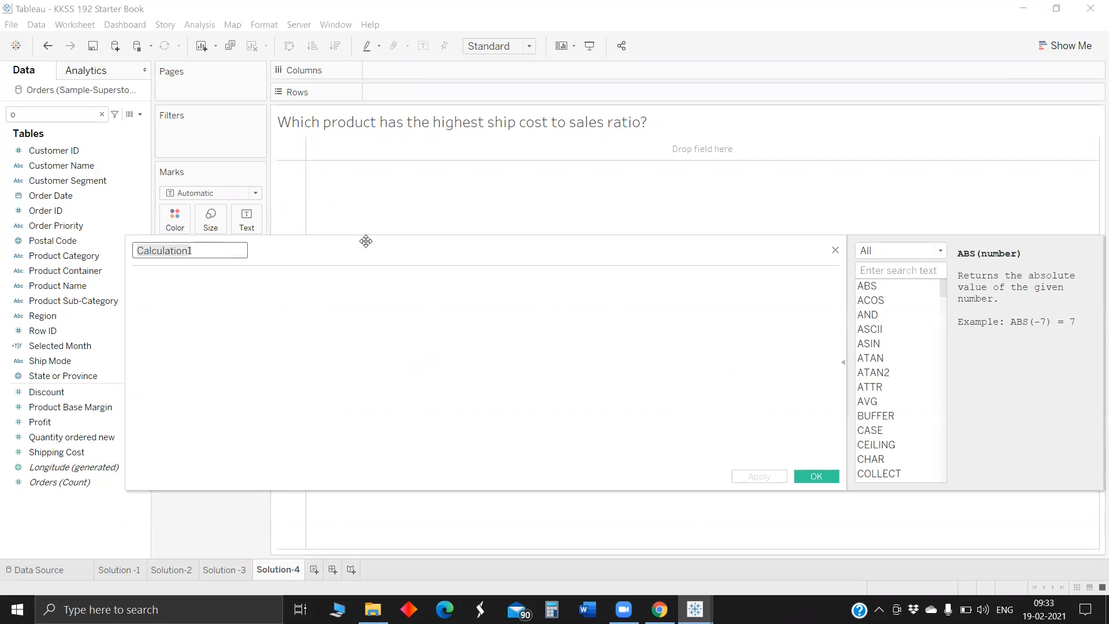
{"action": "key", "text": "BackSpace"}
{"action": "type", "text": "Ratio"}
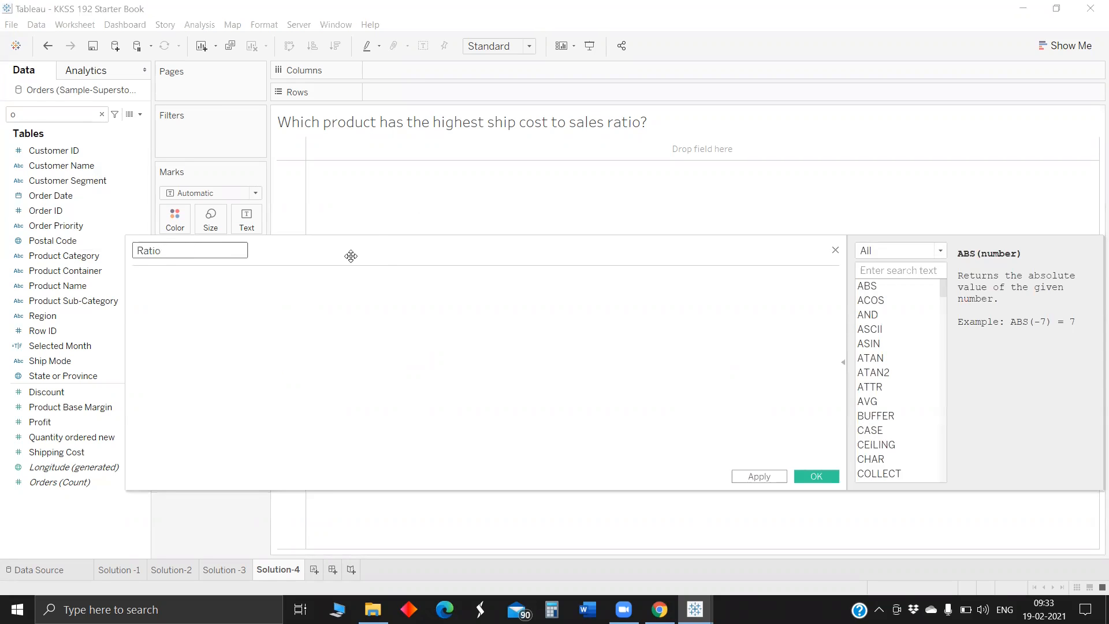
Enter SUM([Sales]) as the beginning of the Ratio calculation's formula
{"action": "left_click", "coordinate": [311, 290]}
{"action": "type", "text": "su"}
{"action": "key", "text": "Return"}
{"action": "type", "text": "sa"}
{"action": "key", "text": "Return"}
{"action": "type", "text": "/"}
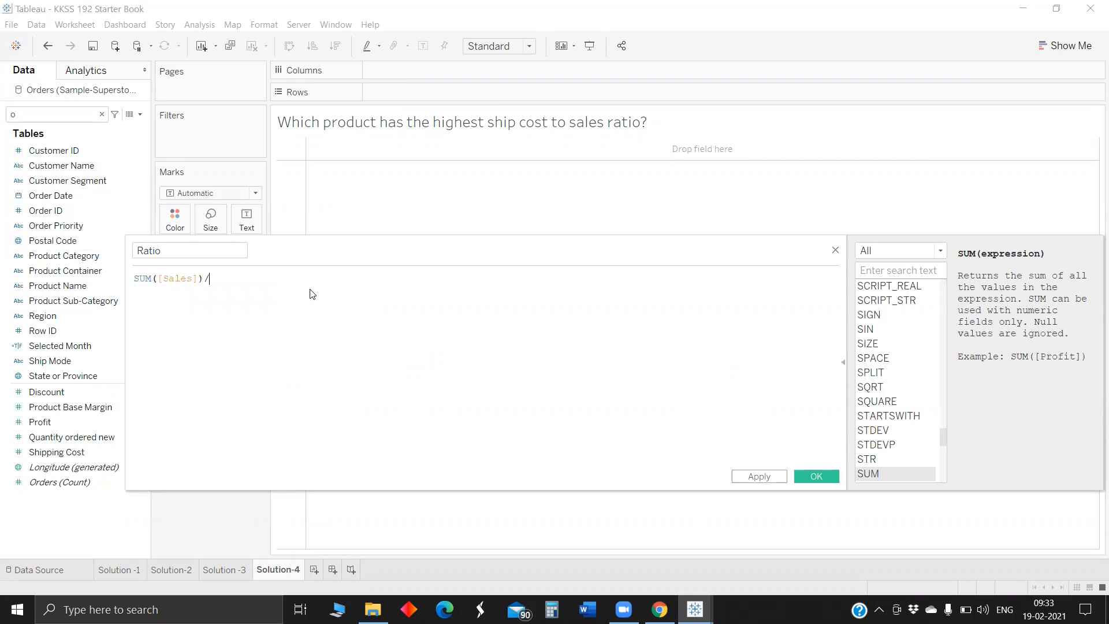
{"action": "type", "text": "sum"}
{"action": "key", "text": "BackSpace"}
{"action": "key", "text": "BackSpace"}
{"action": "key", "text": "BackSpace"}
{"action": "key", "text": "BackSpace"}
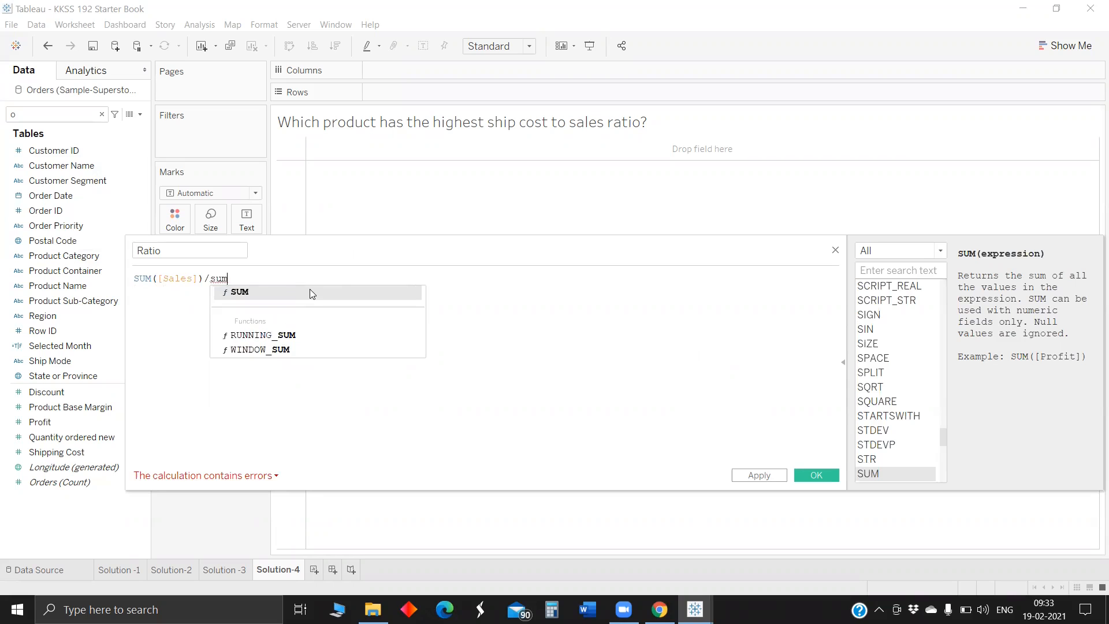
Put the sum of Shipping Cost in front as numerator, making the formula SUM([Shipping Cost])/SUM([Sales]), and save the Ratio calculation
{"action": "key", "text": "Left"}
{"action": "key", "text": "Left"}
{"action": "key", "text": "Left"}
{"action": "key", "text": "Left"}
{"action": "key", "text": "Left"}
{"action": "key", "text": "Left"}
{"action": "key", "text": "Left"}
{"action": "key", "text": "Left"}
{"action": "key", "text": "Left"}
{"action": "key", "text": "Left"}
{"action": "key", "text": "Left"}
{"action": "key", "text": "Left"}
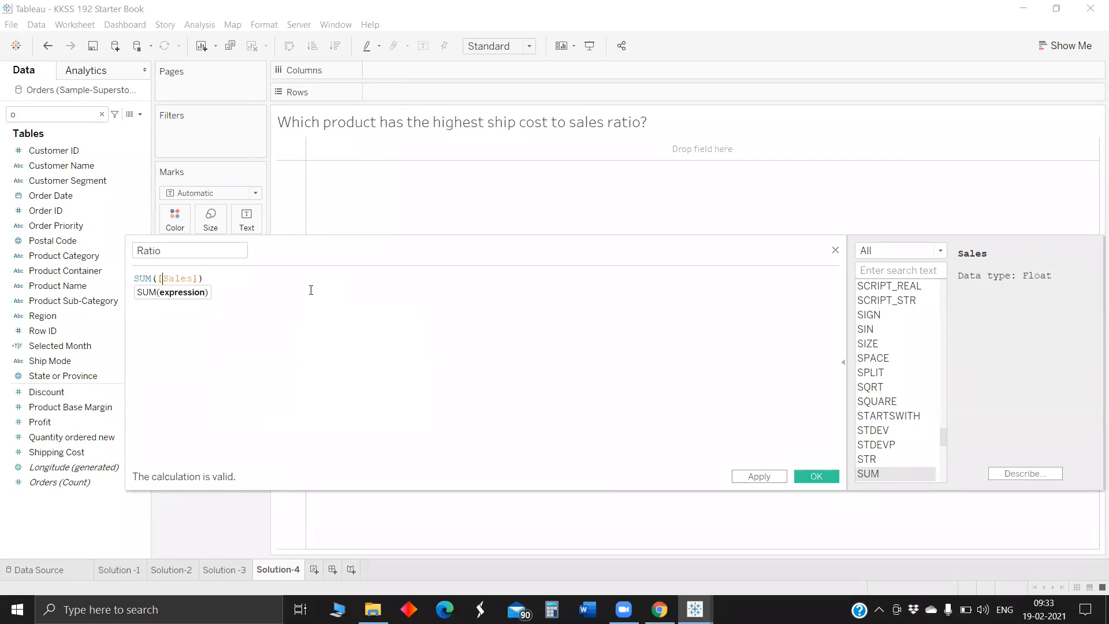
{"action": "type", "text": "/sum"}
{"action": "key", "text": "Return"}
{"action": "type", "text": "sh"}
{"action": "key", "text": "Return"}
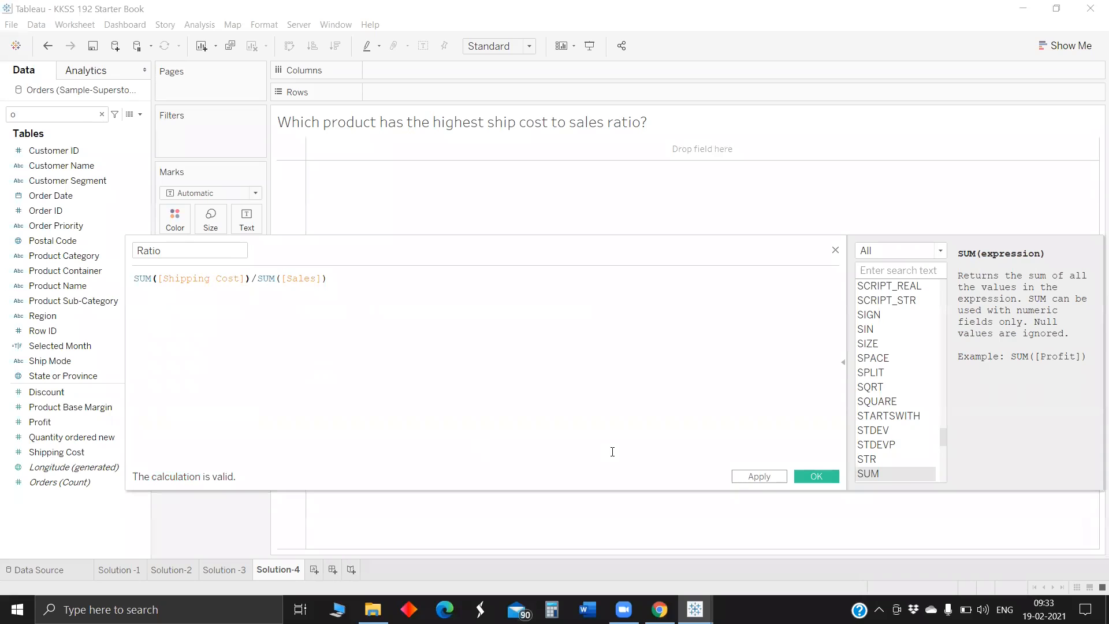
{"action": "left_click", "coordinate": [833, 475]}
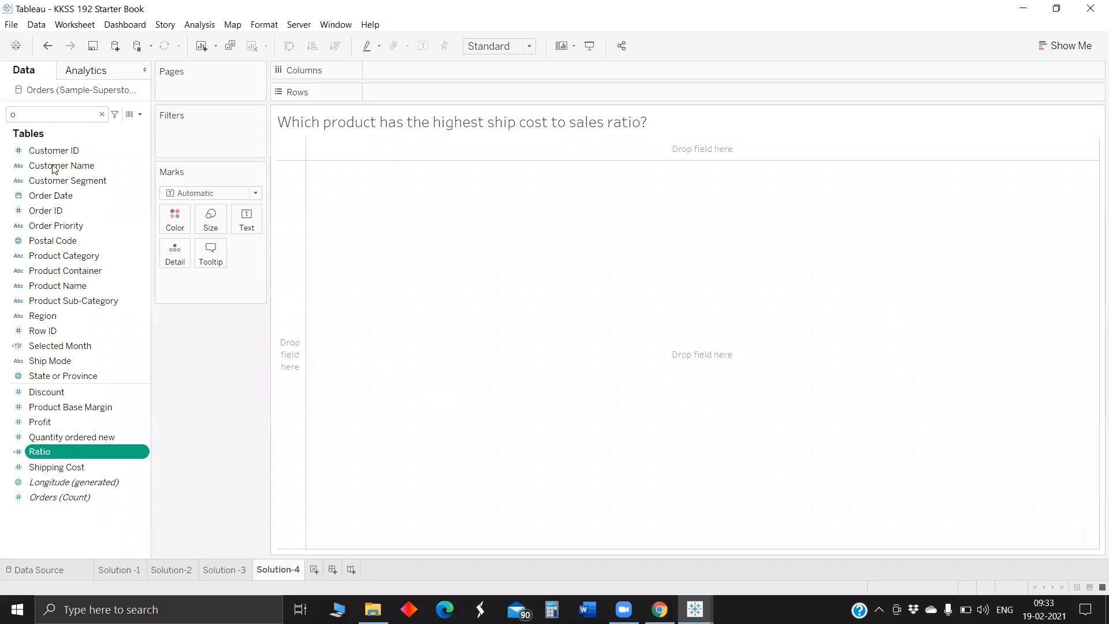
Search the fields for "pro" and place Product Name on the rows
{"action": "key", "text": "BackSpace"}
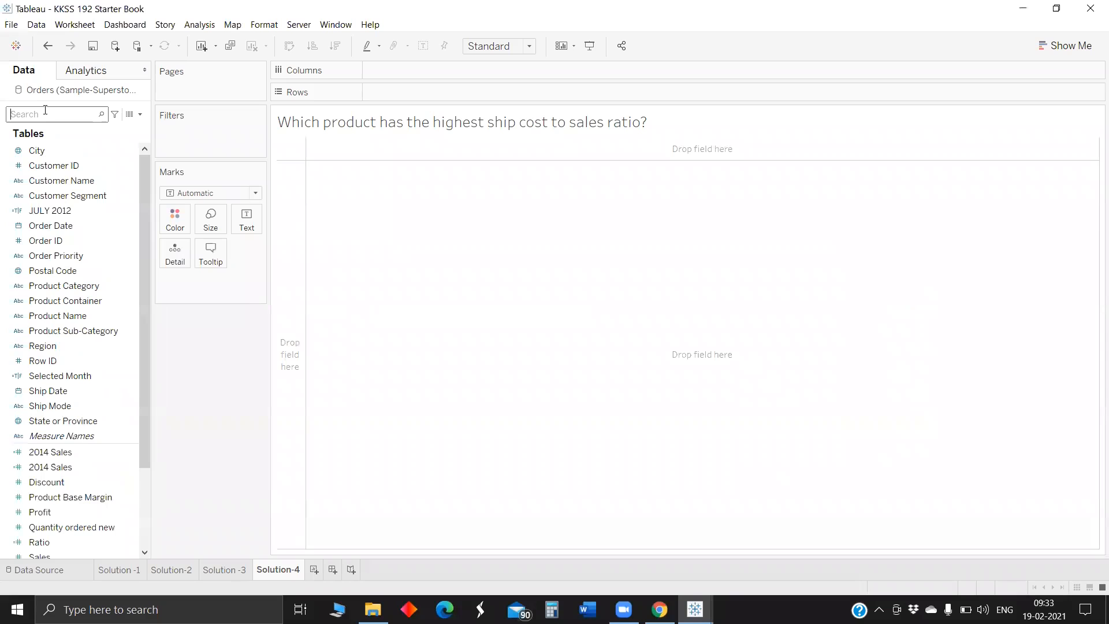
{"action": "type", "text": "pro"}
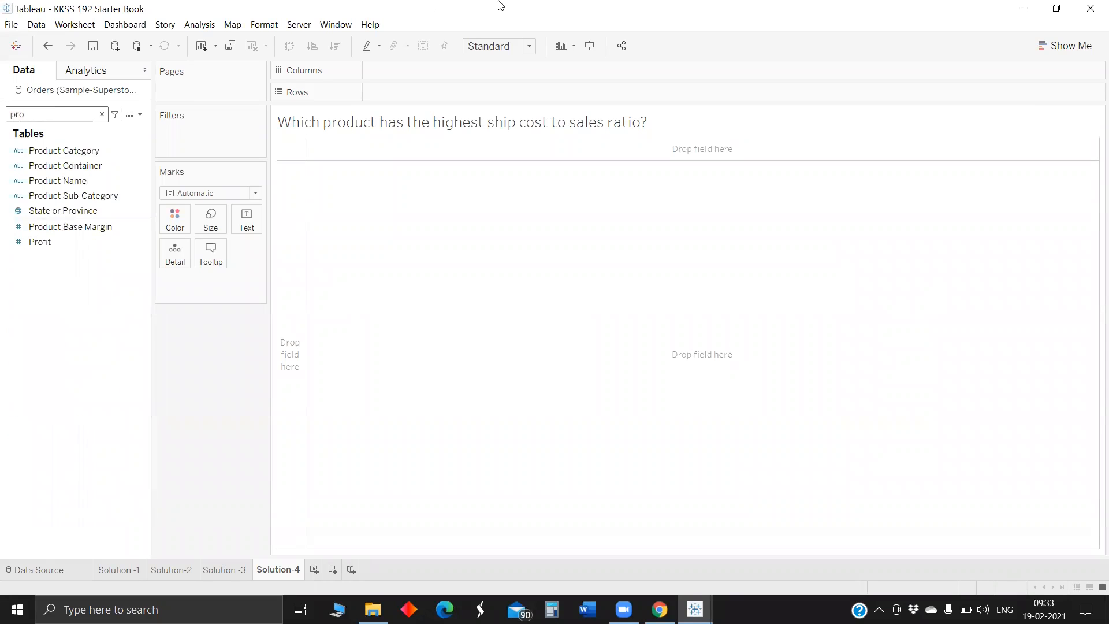
{"action": "left_click_drag", "start_coordinate": [98, 179], "coordinate": [459, 93]}
Find the Ratio field, show it as text for each product, and sort the products by it in descending order
{"action": "left_click", "coordinate": [55, 111]}
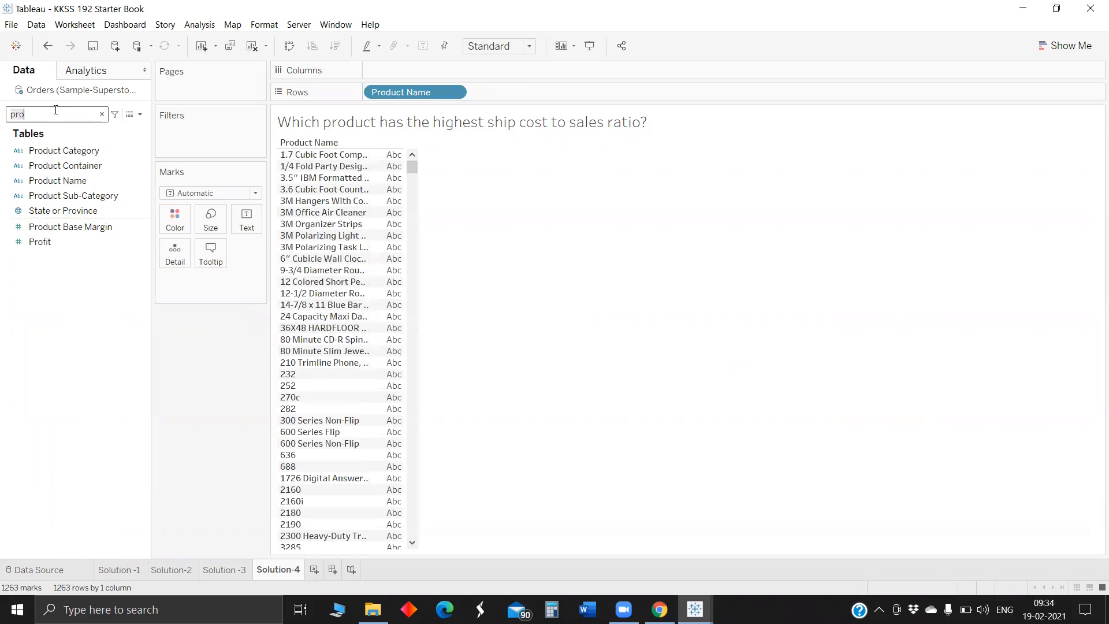
{"action": "key", "text": "BackSpace"}
{"action": "key", "text": "BackSpace"}
{"action": "key", "text": "BackSpace"}
{"action": "type", "text": "ra"}
{"action": "left_click_drag", "start_coordinate": [38, 161], "coordinate": [248, 221]}
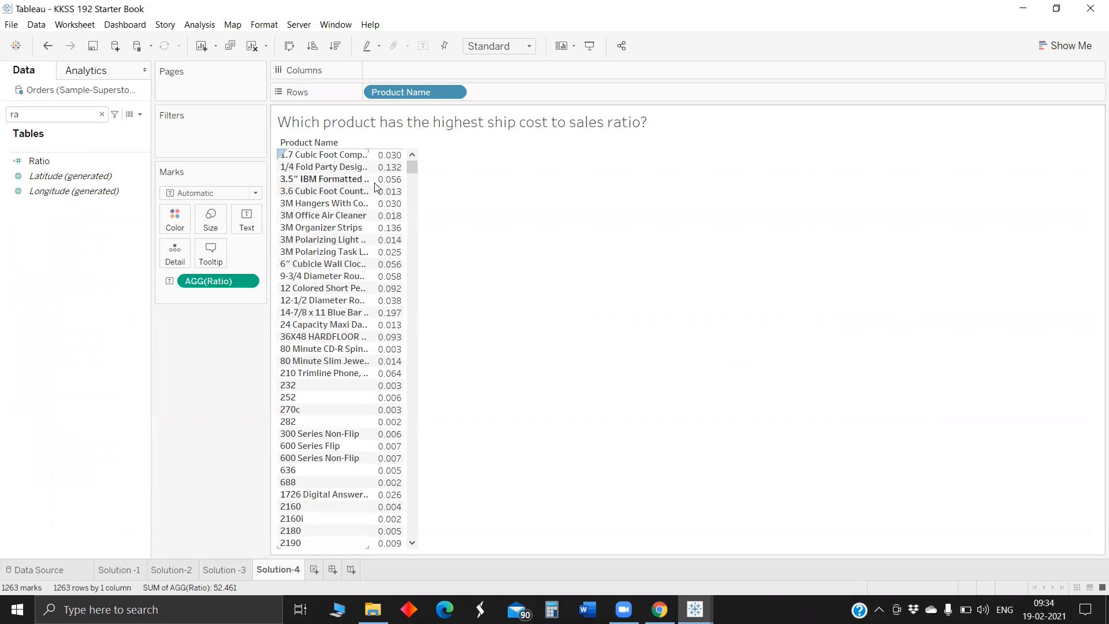
{"action": "left_click", "coordinate": [337, 47]}
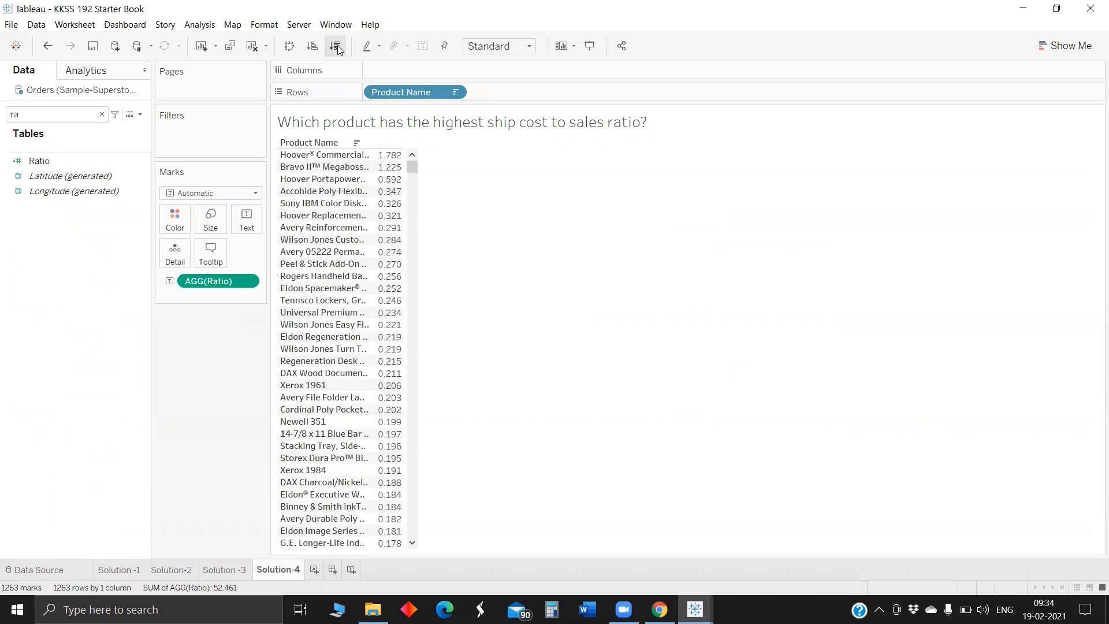
{"action": "left_click", "coordinate": [368, 158]}
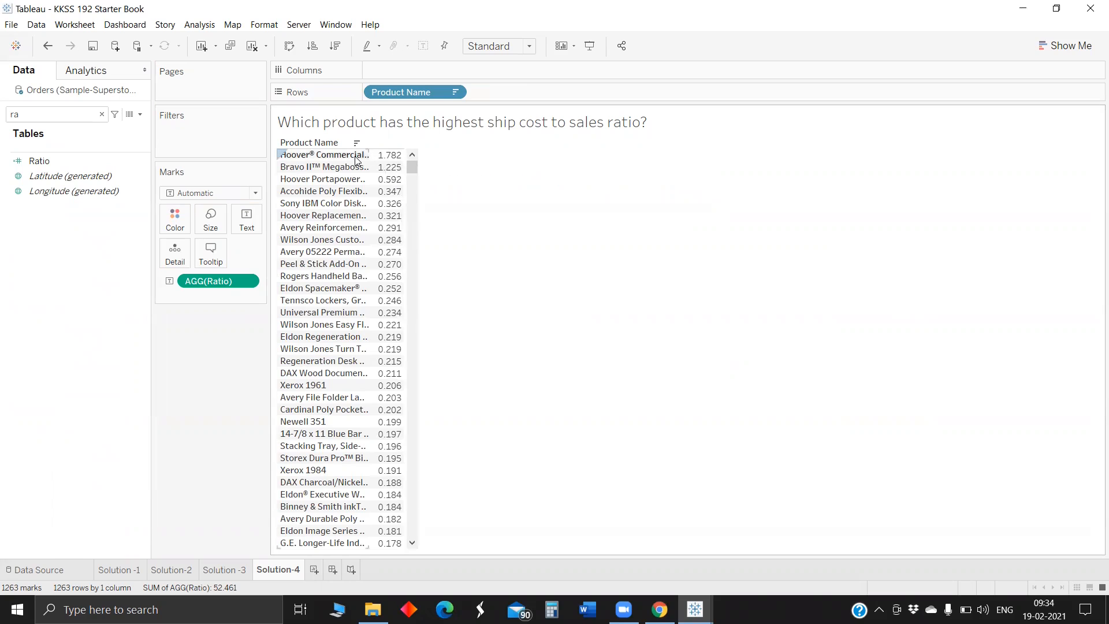